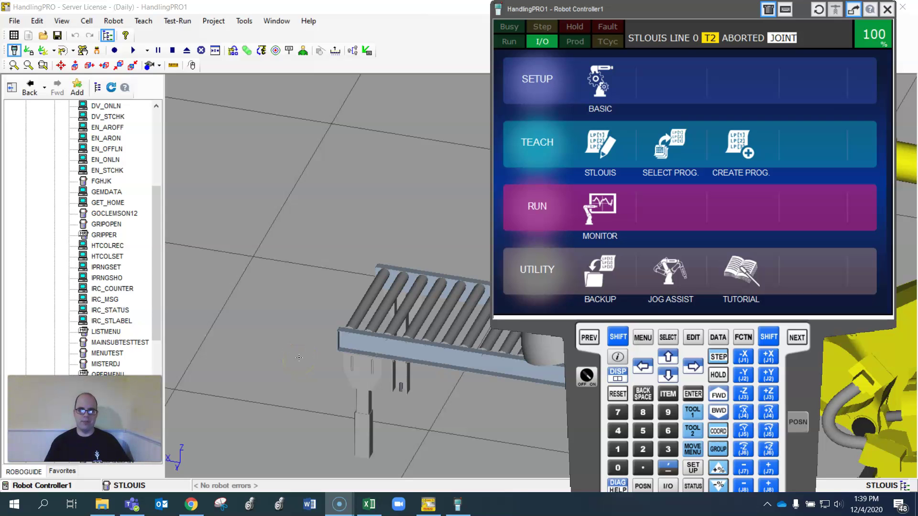
- Open the pendant's FILE directory screen from MENU > FILE
click(299, 354)
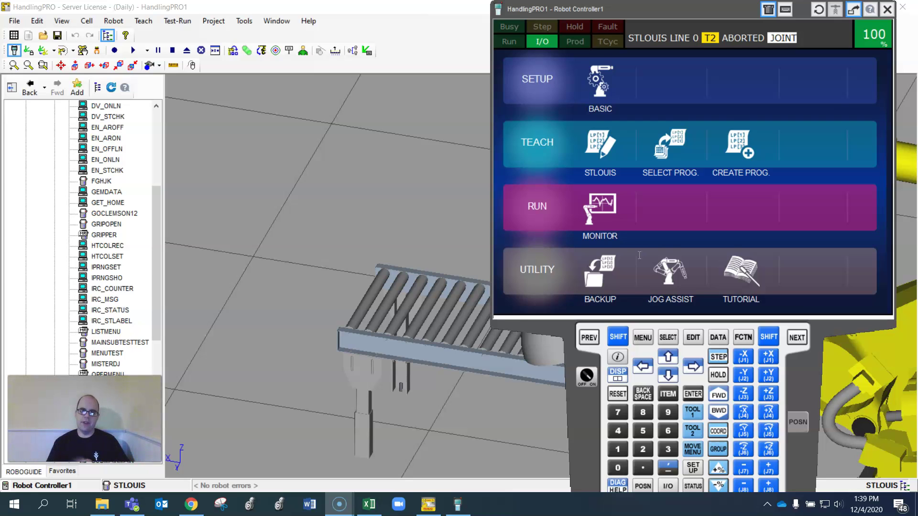
click(643, 338)
click(554, 193)
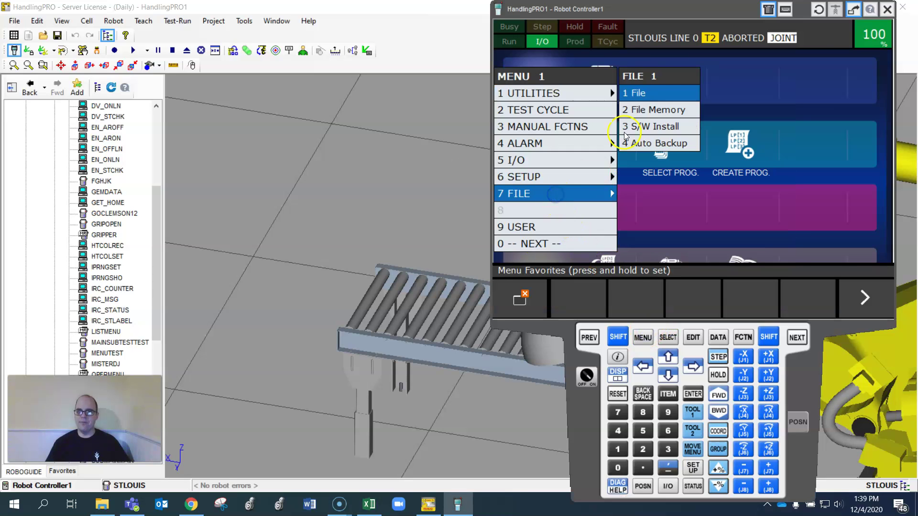
click(656, 92)
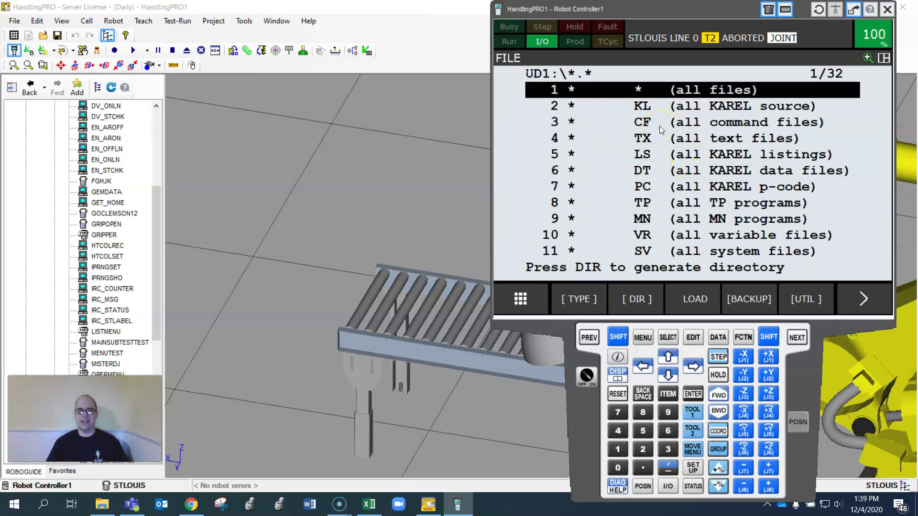
- Set the pendant's file device to USB Disk (UD1:)
click(805, 298)
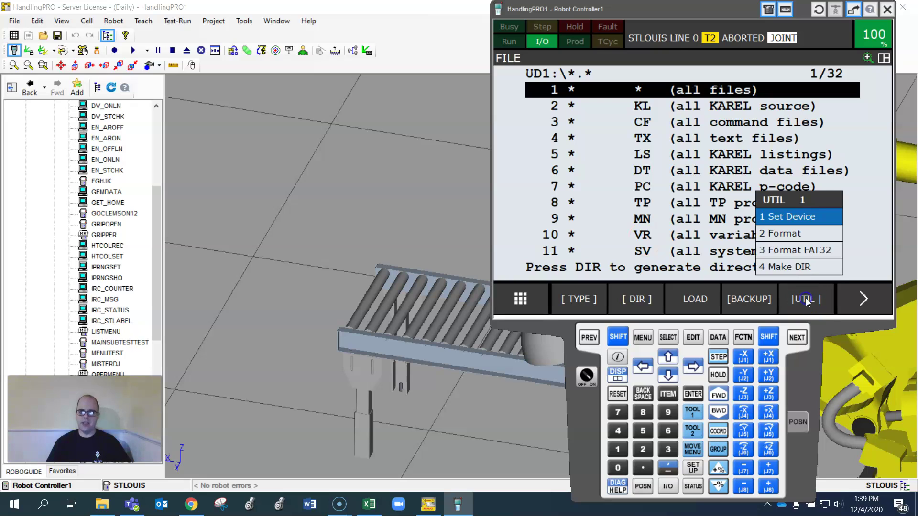
click(805, 217)
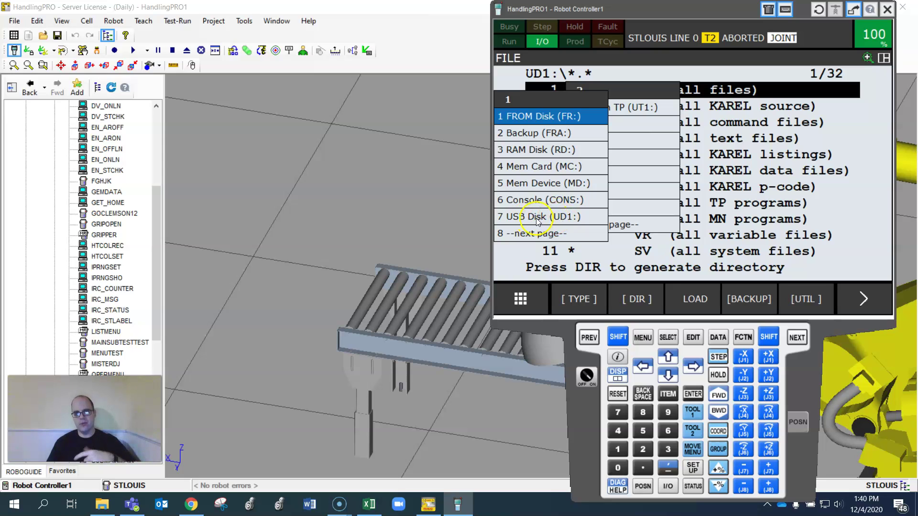
click(544, 233)
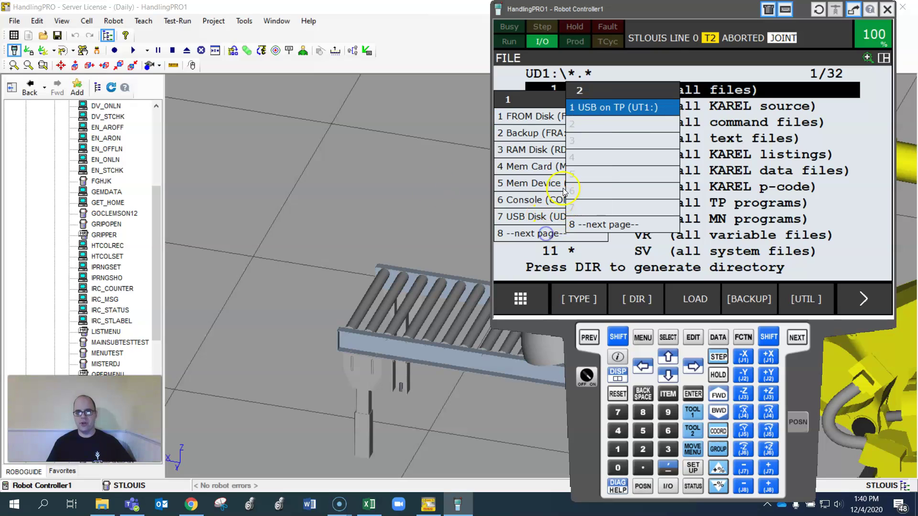
click(534, 222)
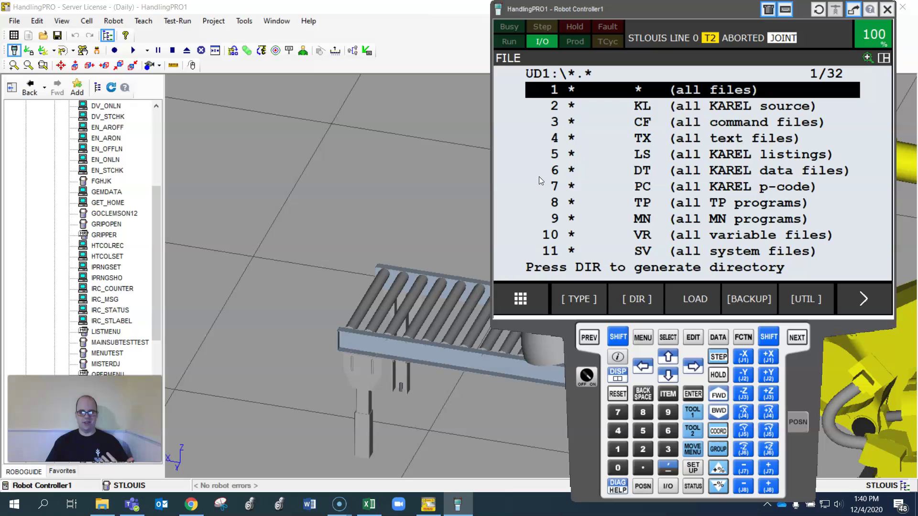
- Open TONES from the program list, then return to the list's second page of functions
click(671, 337)
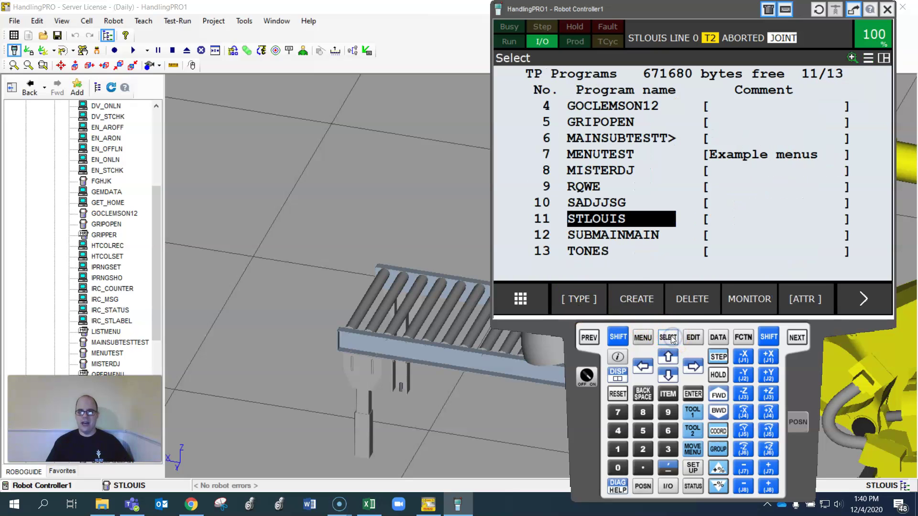
click(599, 251)
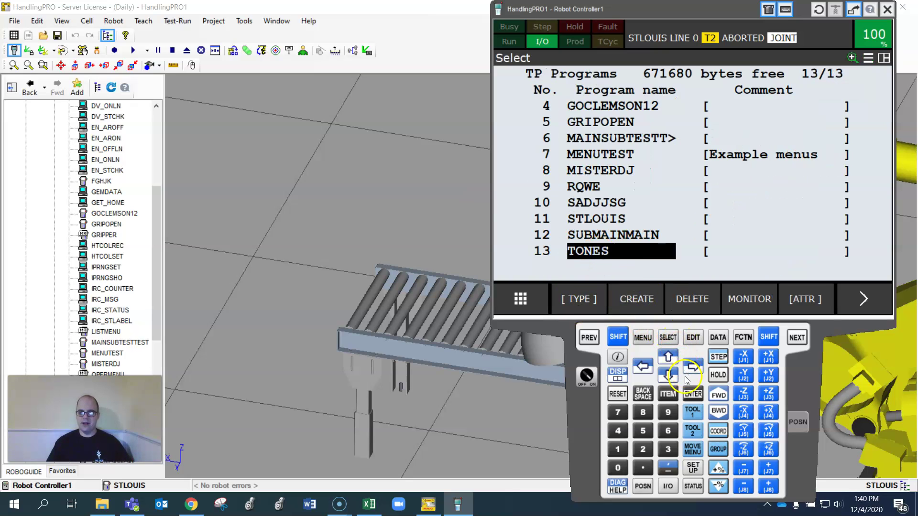
key(Return)
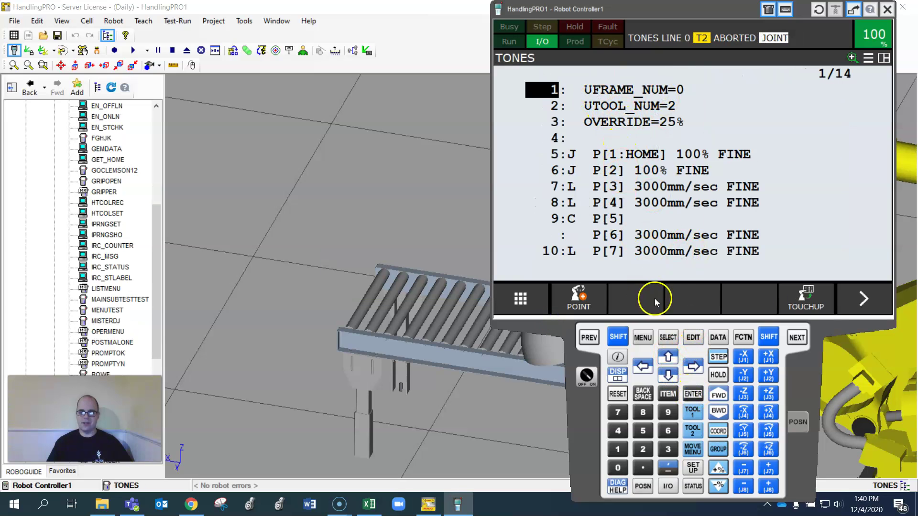
click(668, 338)
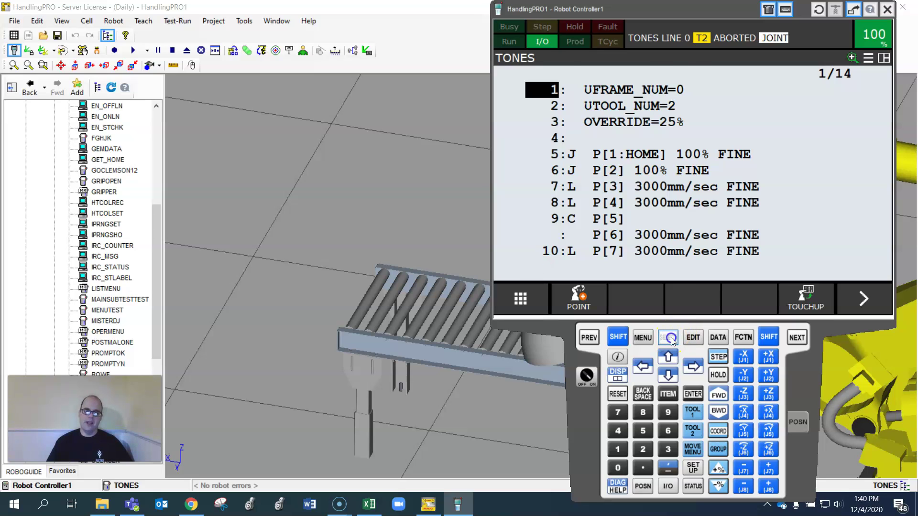
click(830, 304)
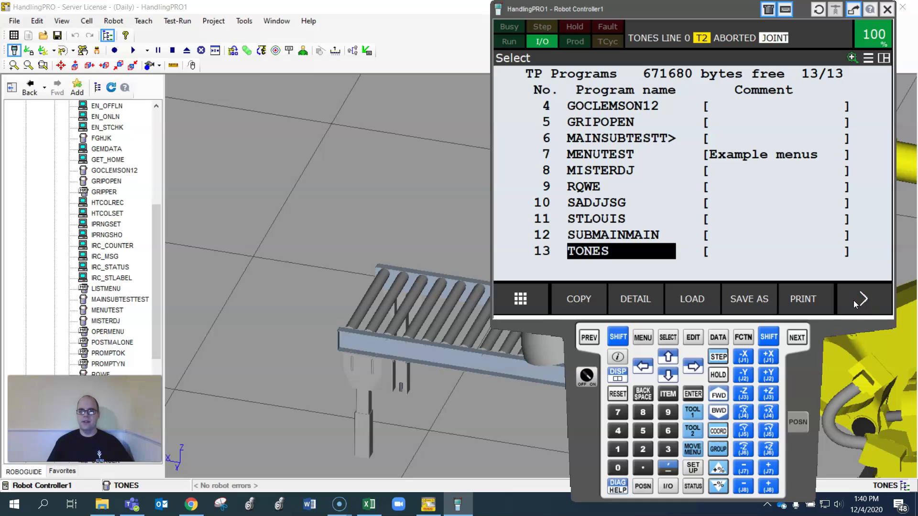
- Start printing TONES and rename the output to TONES_Print with the on-screen keyboard
click(796, 296)
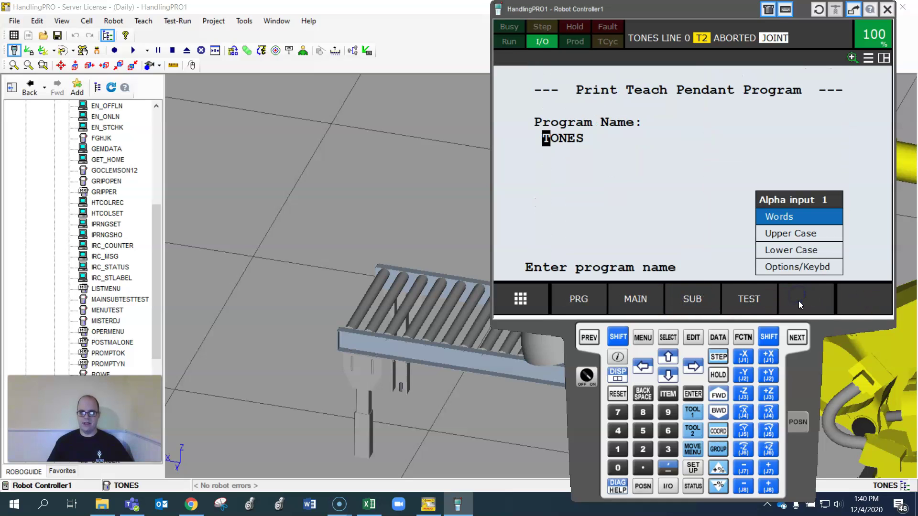
click(587, 142)
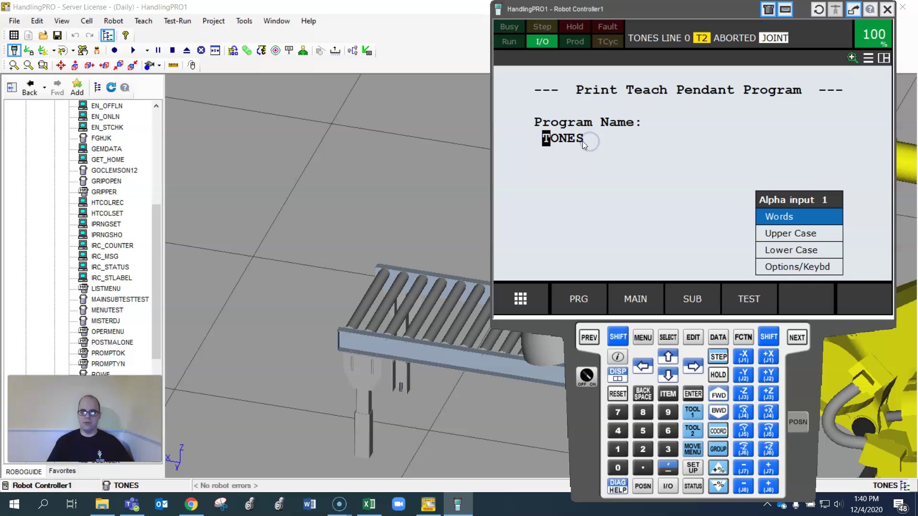
click(797, 267)
click(717, 341)
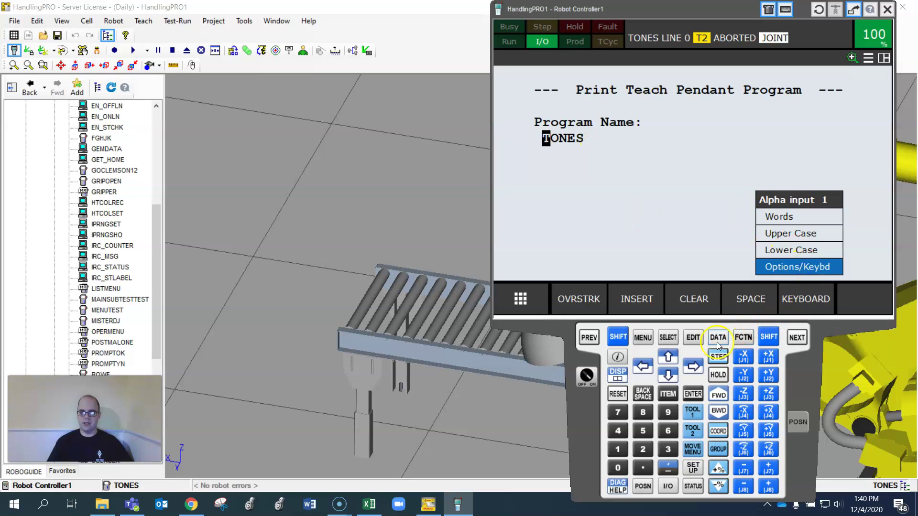
click(698, 367)
click(699, 368)
click(699, 367)
click(699, 367)
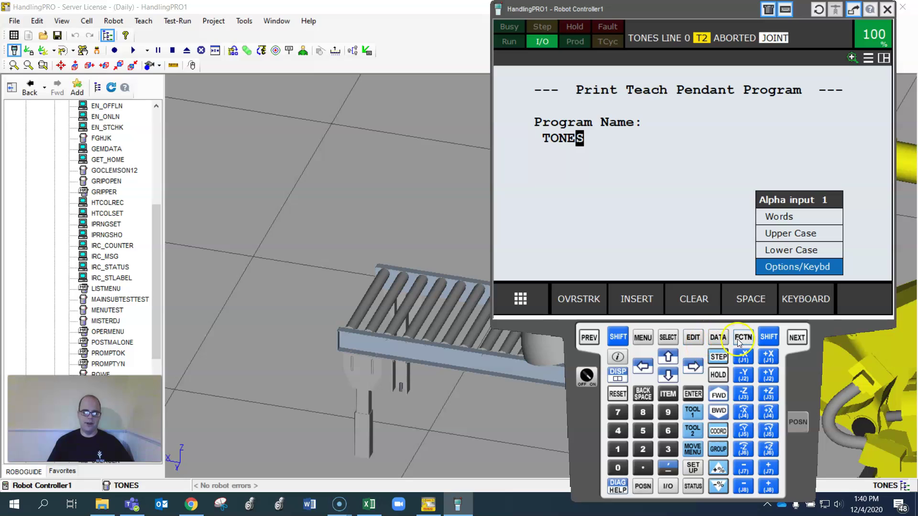
click(753, 327)
click(790, 314)
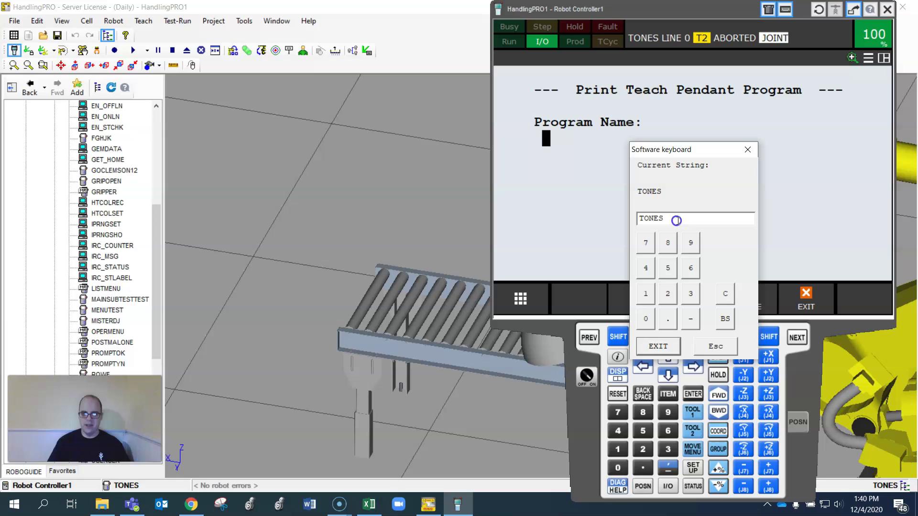
text(_Prin)
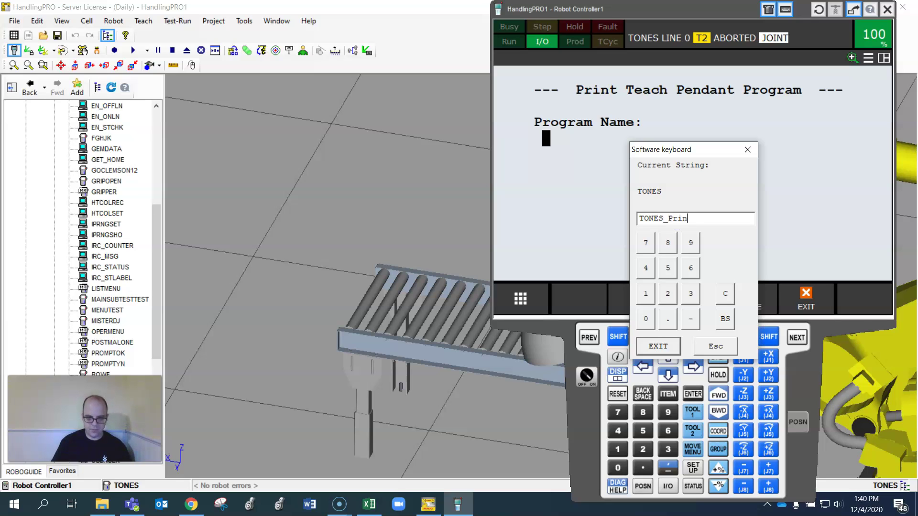
text(t)
click(717, 362)
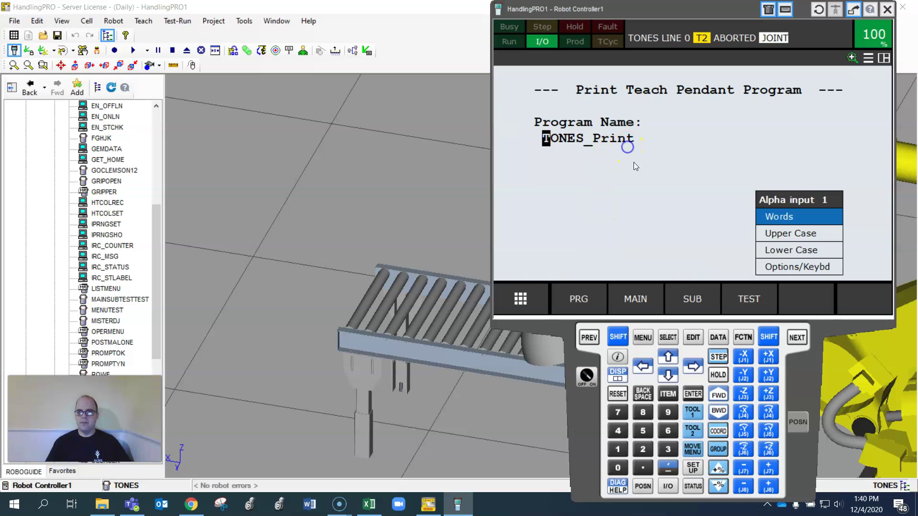
- Revert the print name to TONES, print it, and go back to the Select list
click(795, 268)
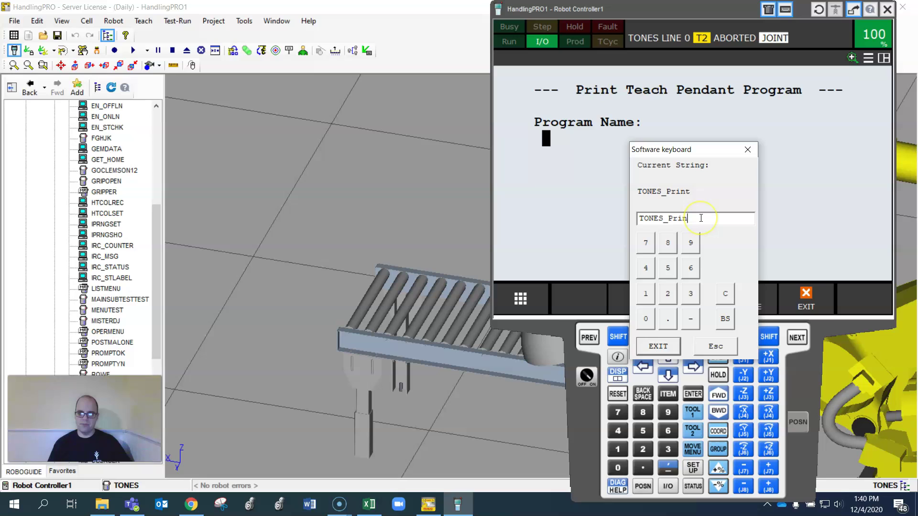
key(BackSpace)
key(BackSpace)
key(BackSpace)
key(BackSpace)
key(Return)
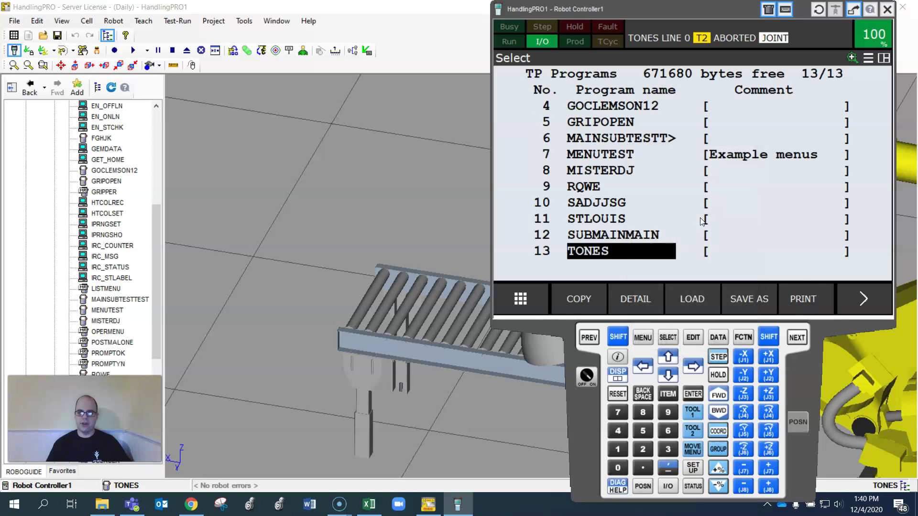
click(802, 298)
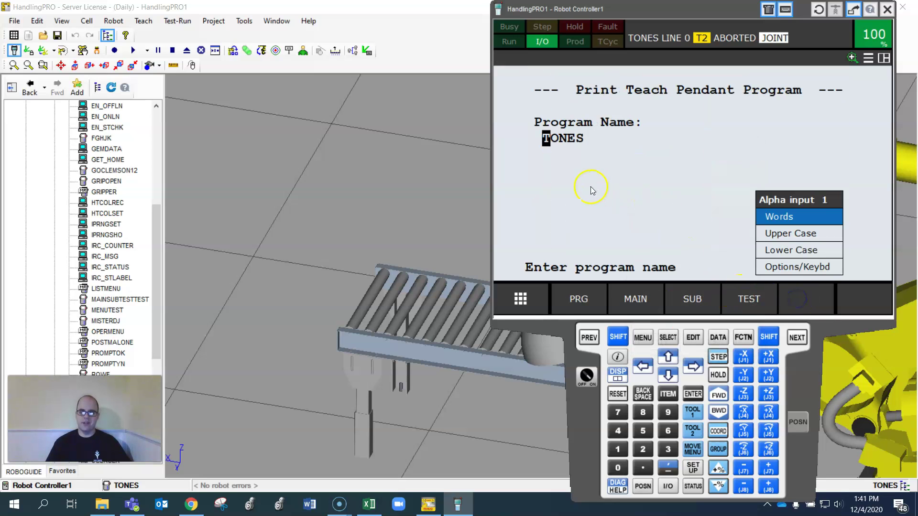
click(748, 297)
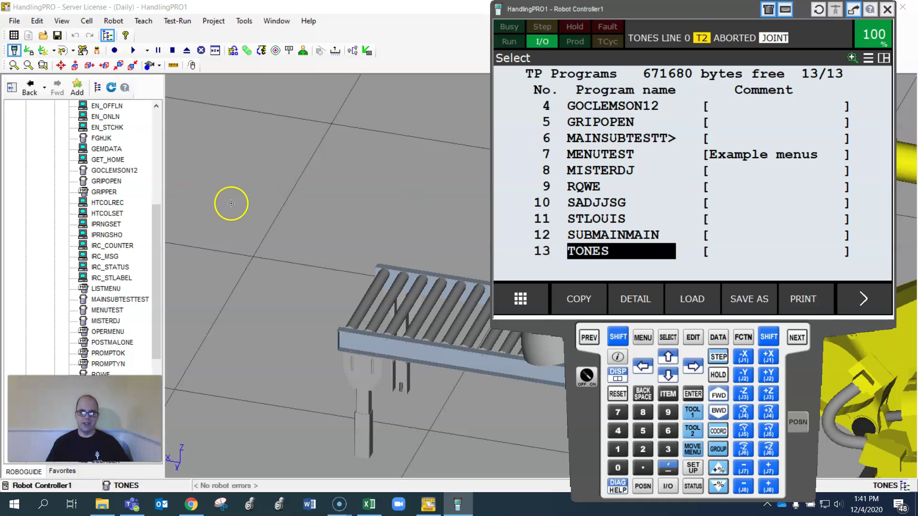
- Open the Save Cell As dialog from HandlingPRO's File menu
click(15, 21)
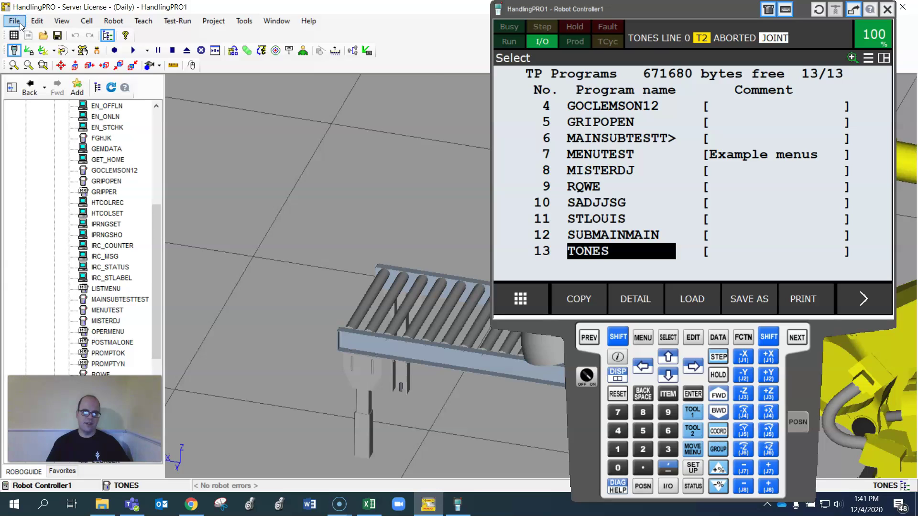
click(15, 21)
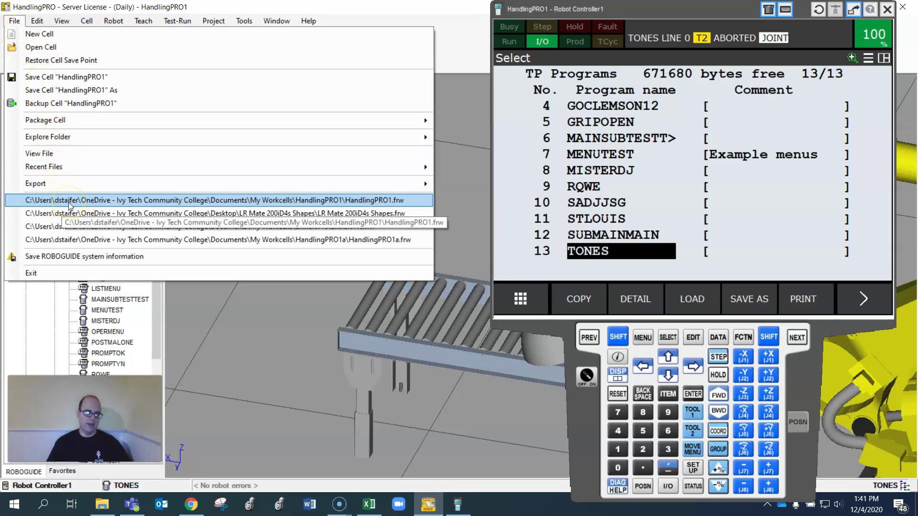
click(31, 205)
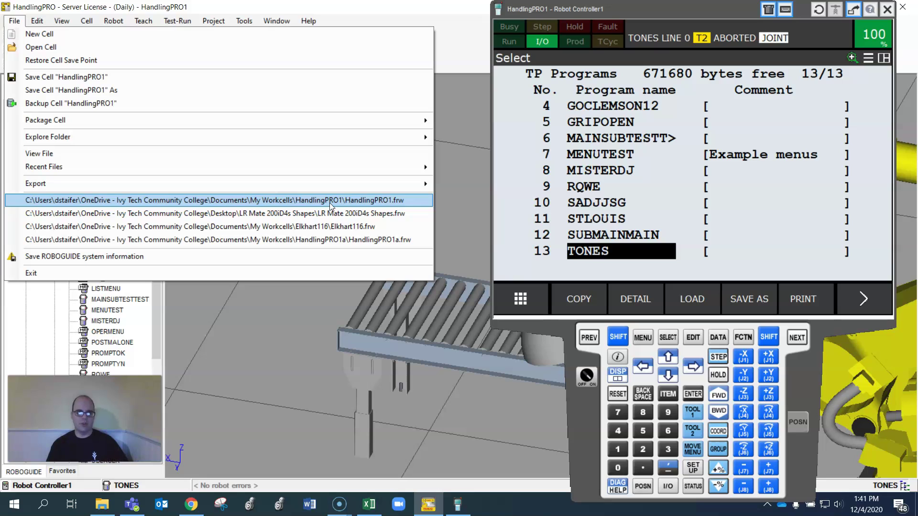
click(68, 91)
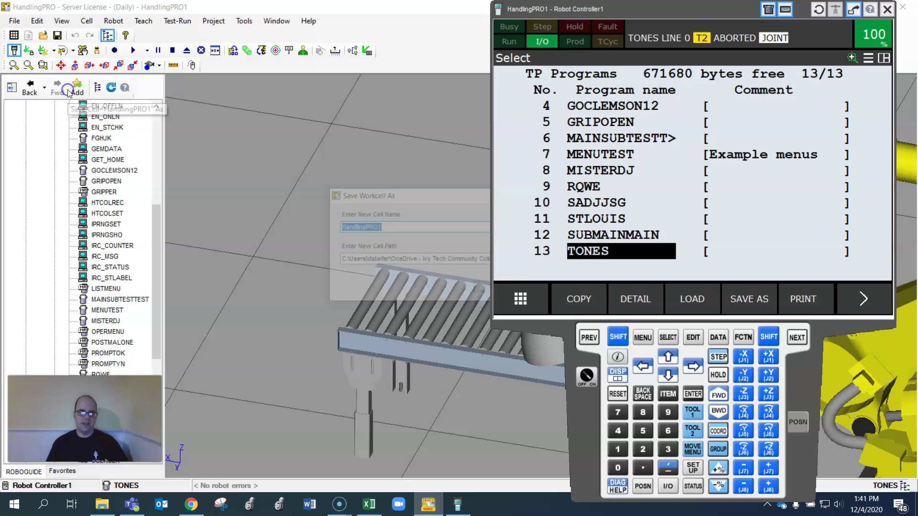
- Select the entire Cell Path field and copy it
drag(353, 258, 558, 262)
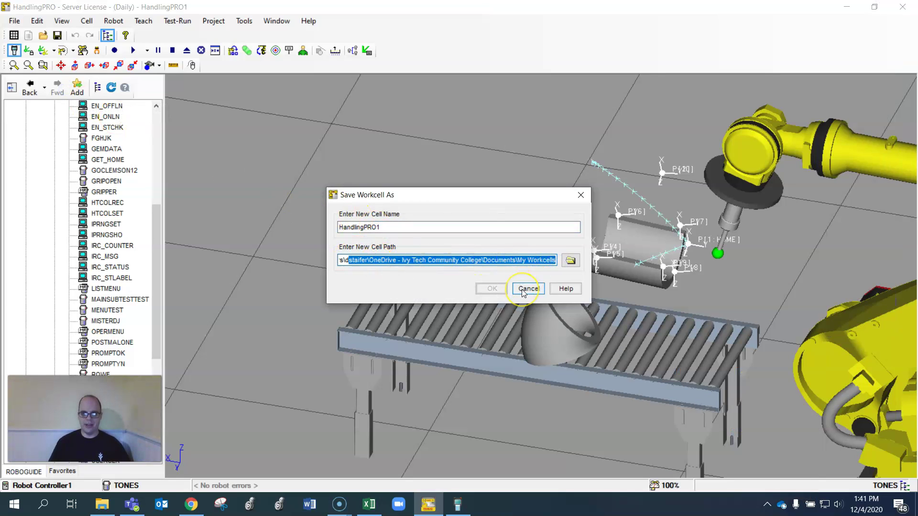
click(340, 263)
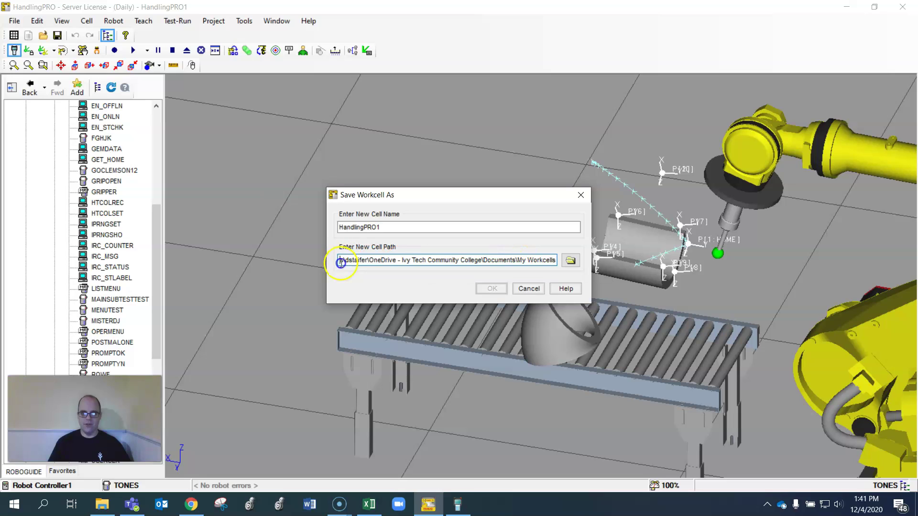
drag(555, 260, 274, 266)
right_click(354, 260)
click(386, 297)
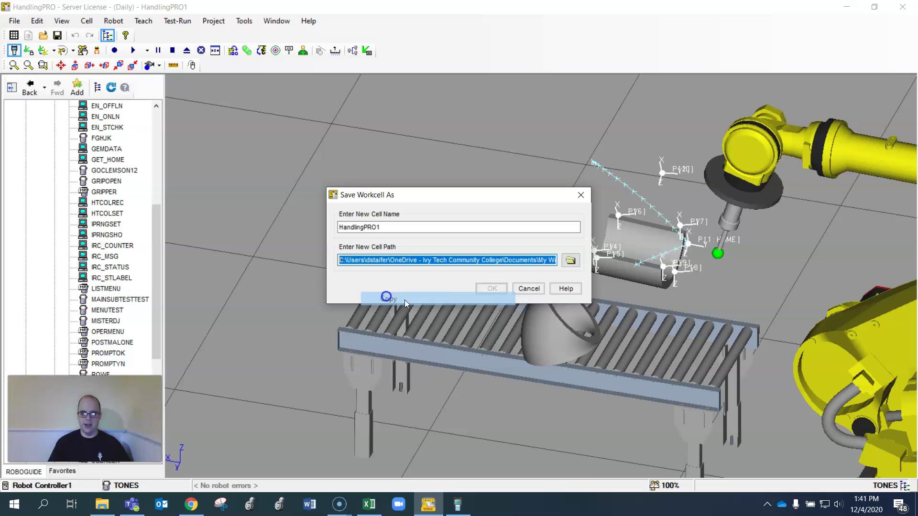
- Cancel the save dialog and open File Explorer at the pasted workcell path
click(525, 290)
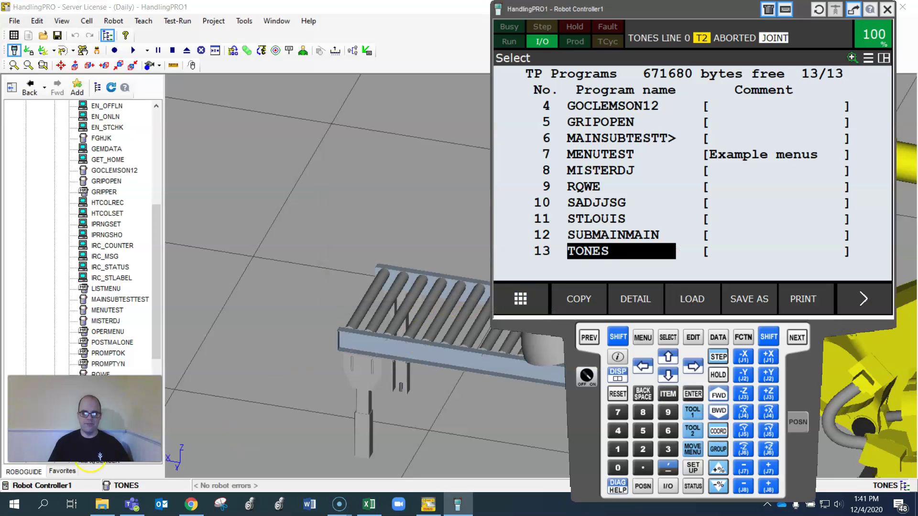
right_click(102, 504)
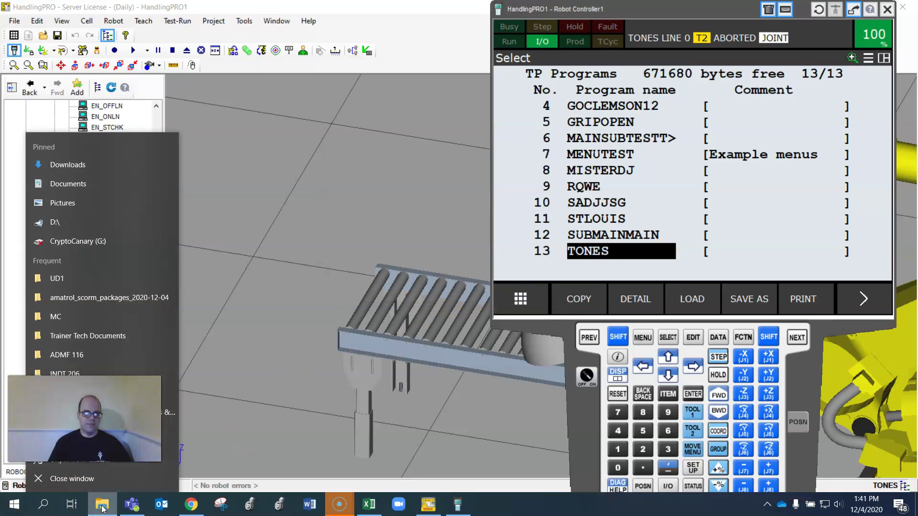
click(90, 461)
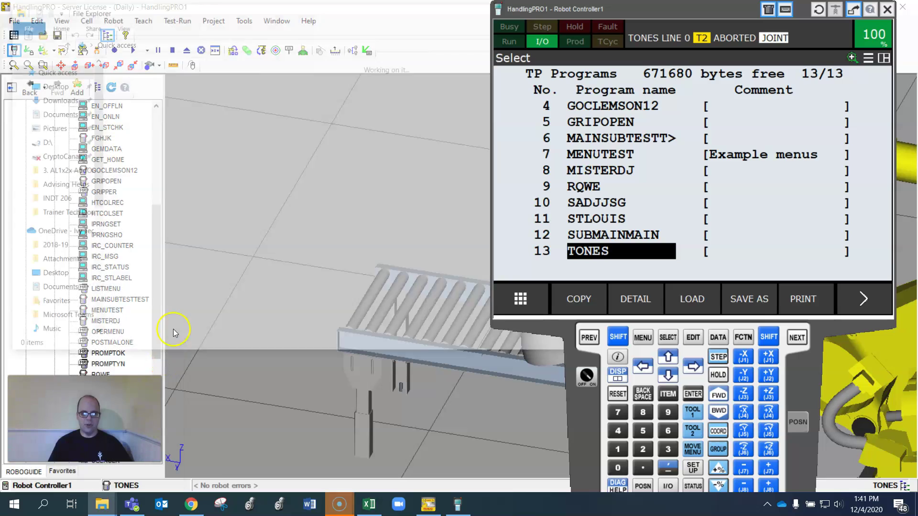
click(168, 42)
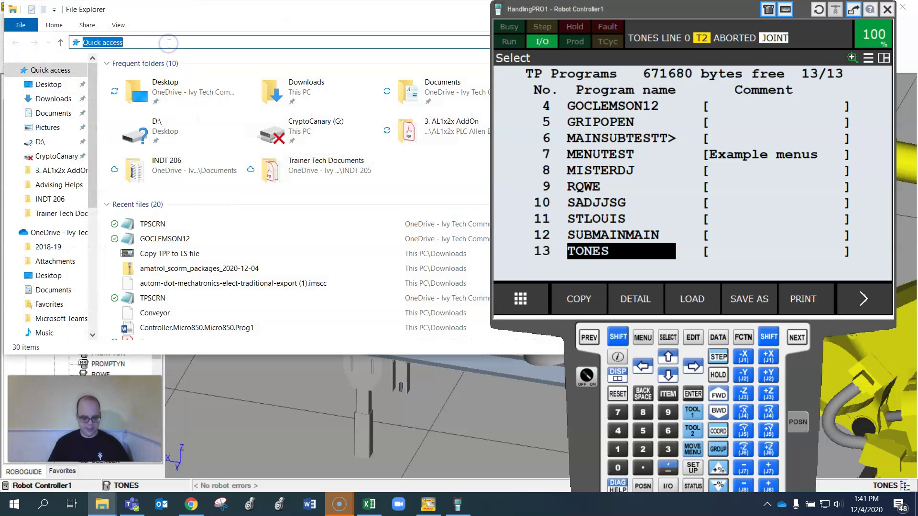
key(ctrl+v)
key(Return)
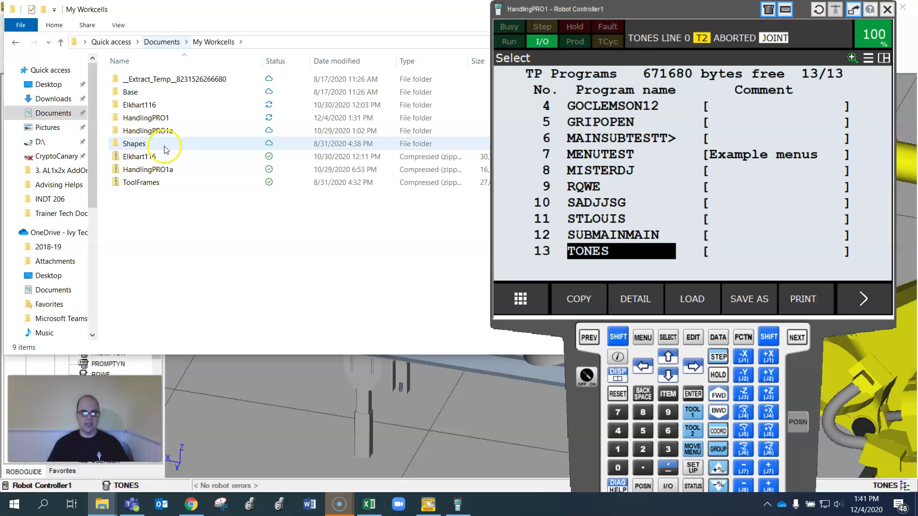
- Navigate into HandlingPRO1 > Robot_1 > UD1
click(147, 120)
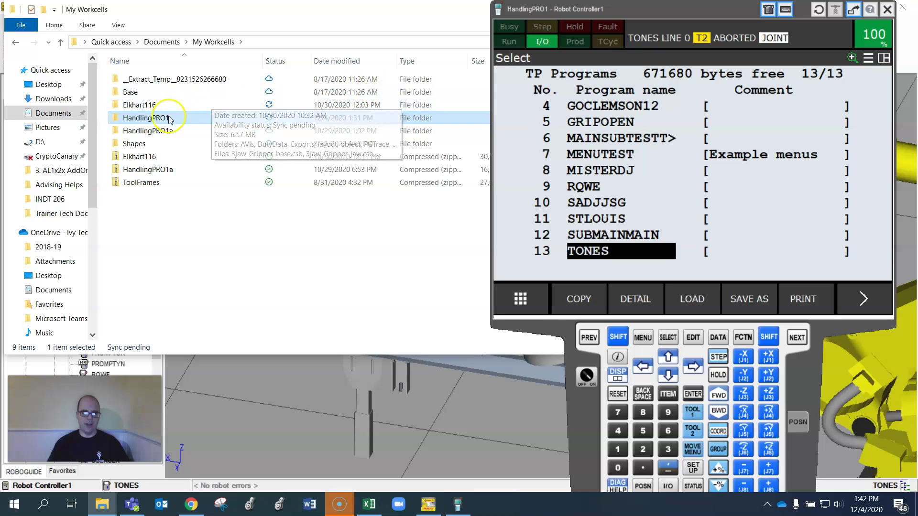
double_click(167, 119)
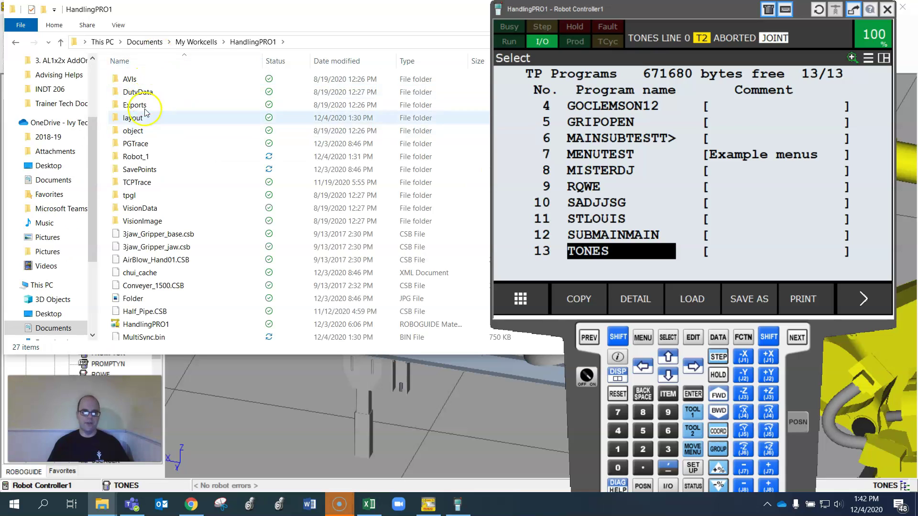
double_click(136, 157)
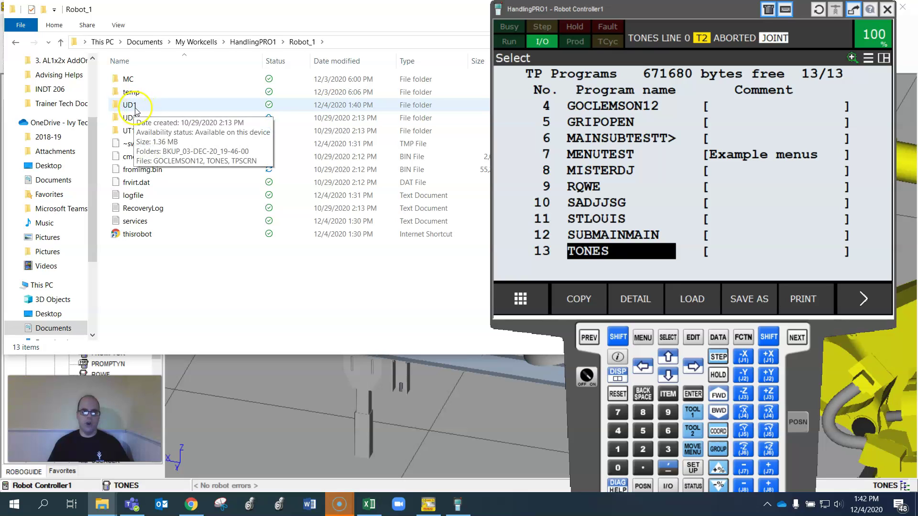
double_click(136, 108)
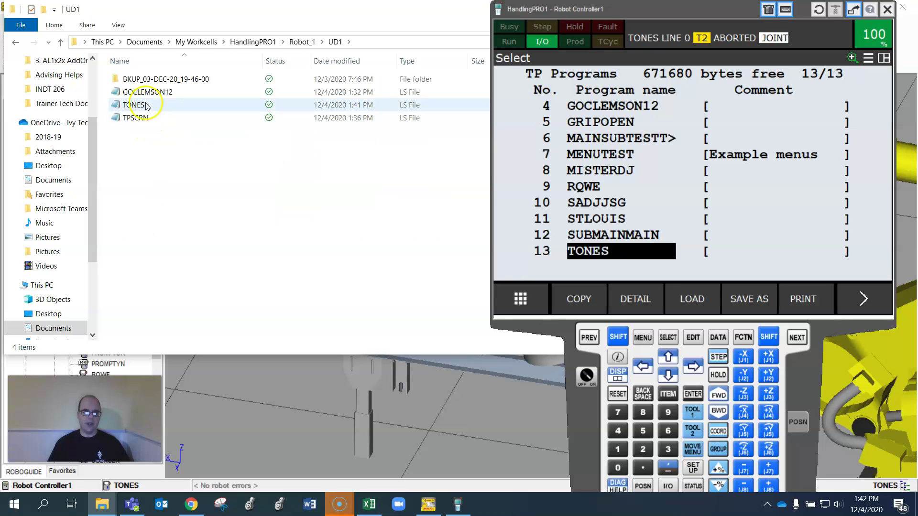
mouse_move(143, 109)
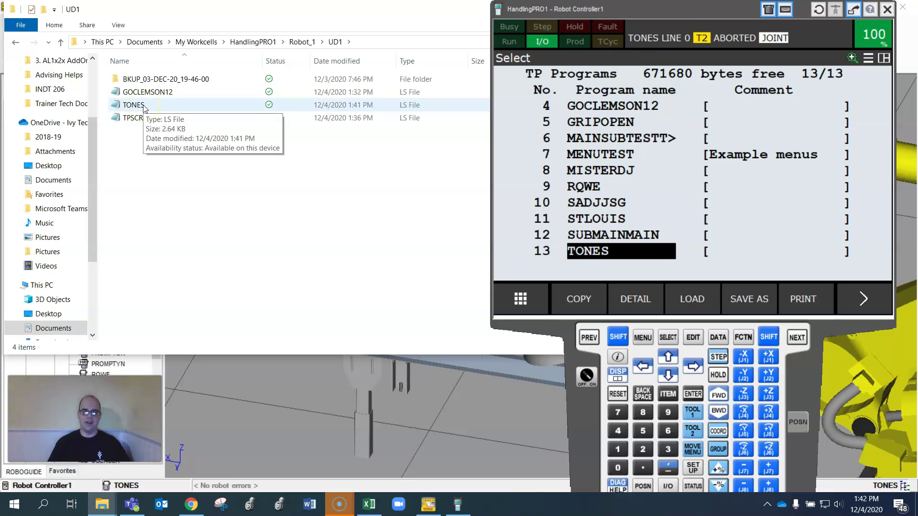
- Open the TONES LS file with Notepad, set as the default app
right_click(144, 109)
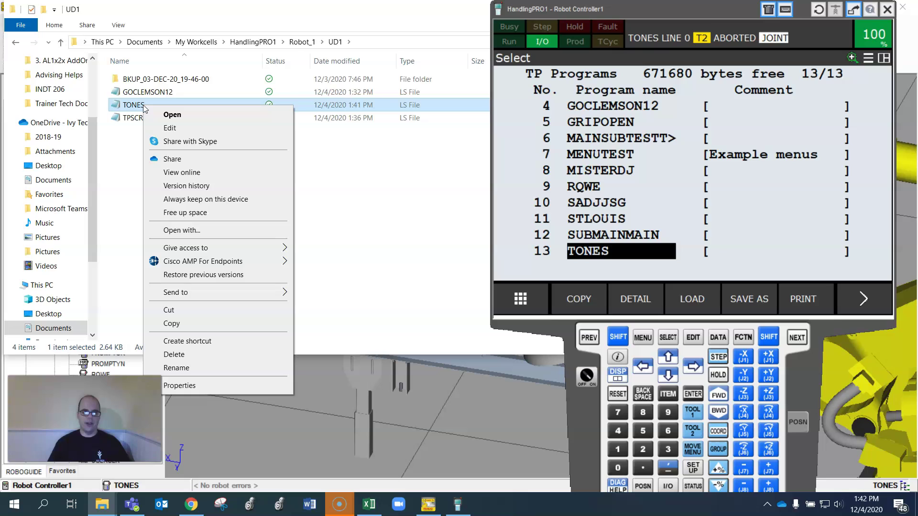
click(144, 109)
right_click(142, 107)
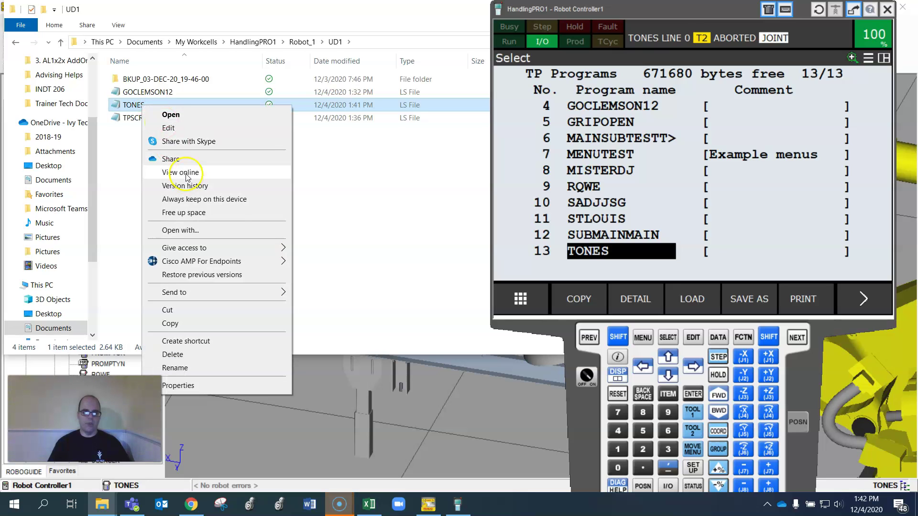
click(180, 230)
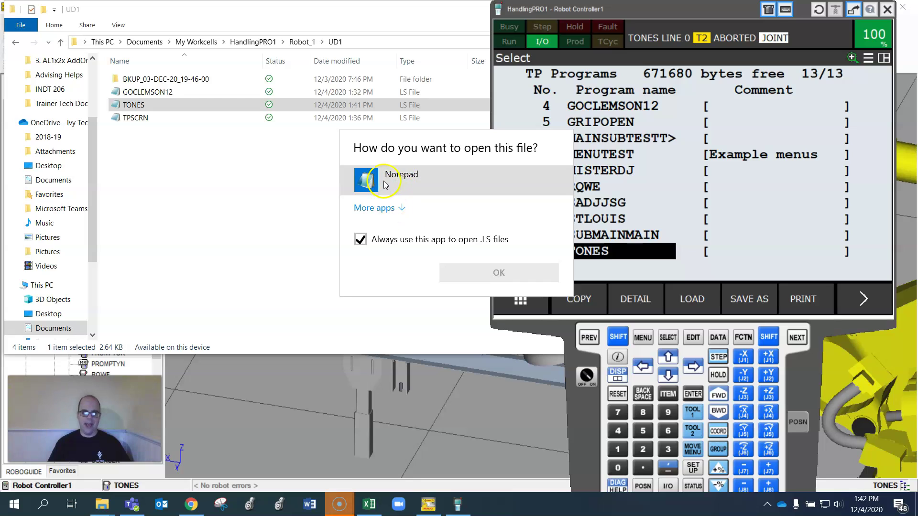
click(378, 187)
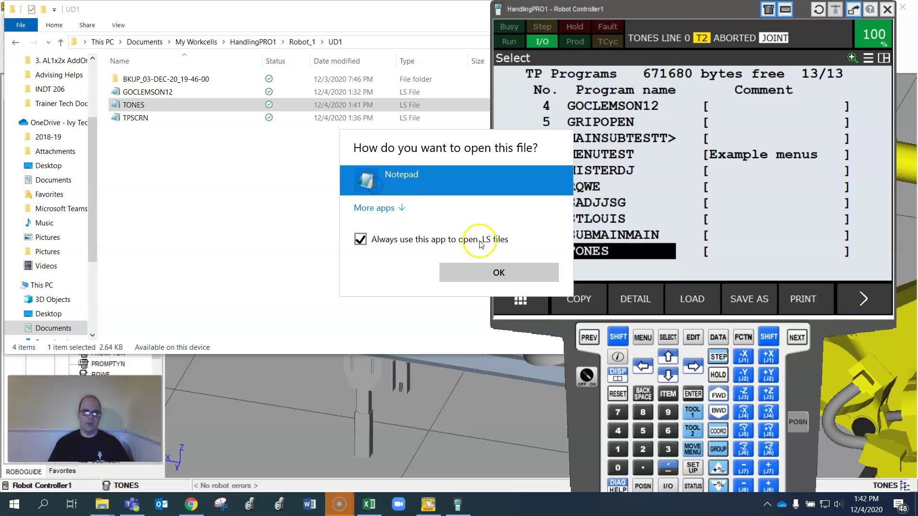
click(493, 272)
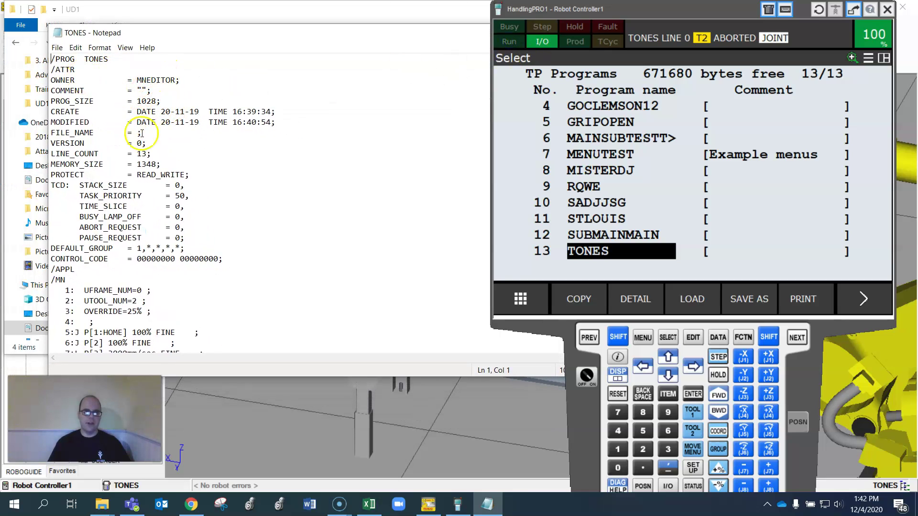
- Scroll through TONES, highlighting the /MN lines and /POS UF/UT data, then close Notepad
scroll(130, 164, down, 3)
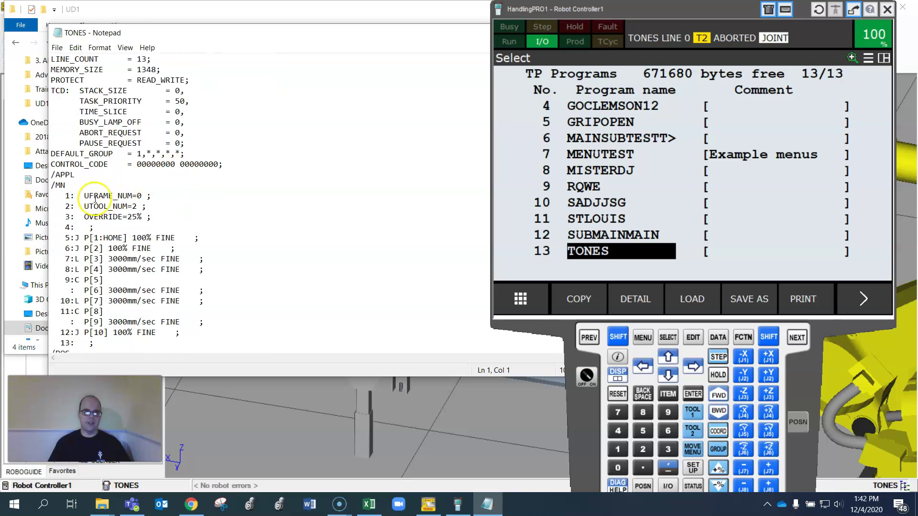
drag(51, 196, 137, 269)
scroll(133, 217, down, 4)
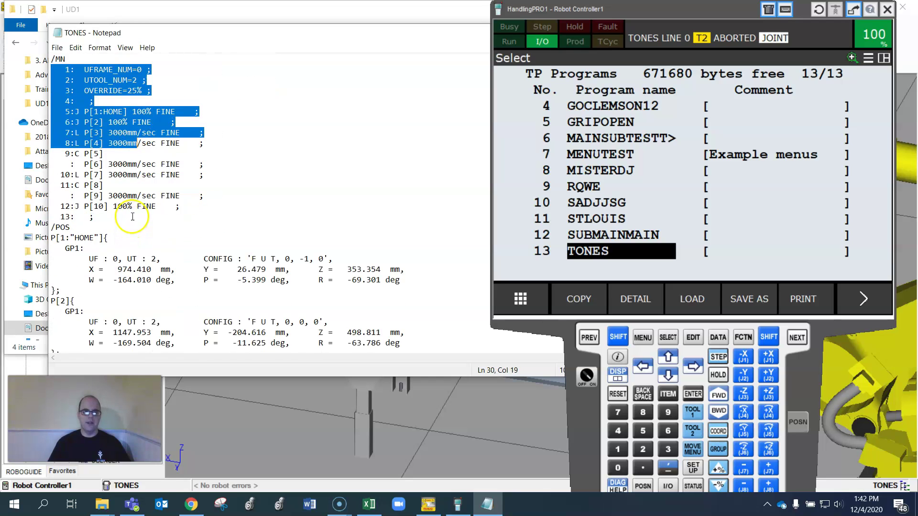
scroll(136, 208, down, 2)
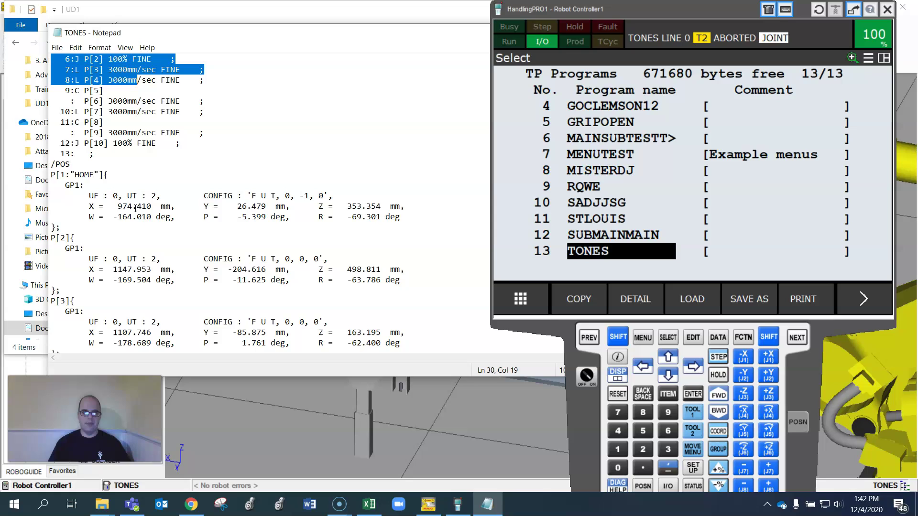
drag(57, 165, 385, 213)
click(373, 214)
click(91, 196)
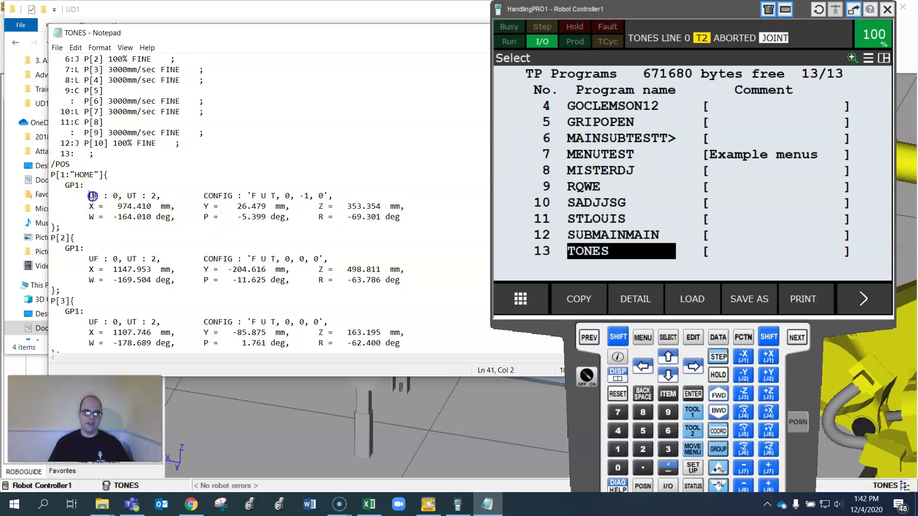
drag(129, 195, 173, 196)
scroll(180, 217, down, 13)
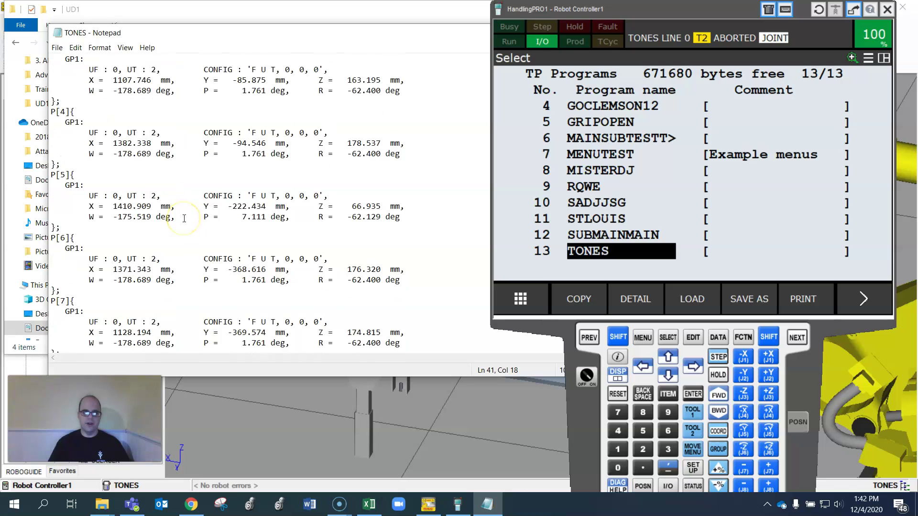
drag(287, 37, 260, 53)
click(477, 59)
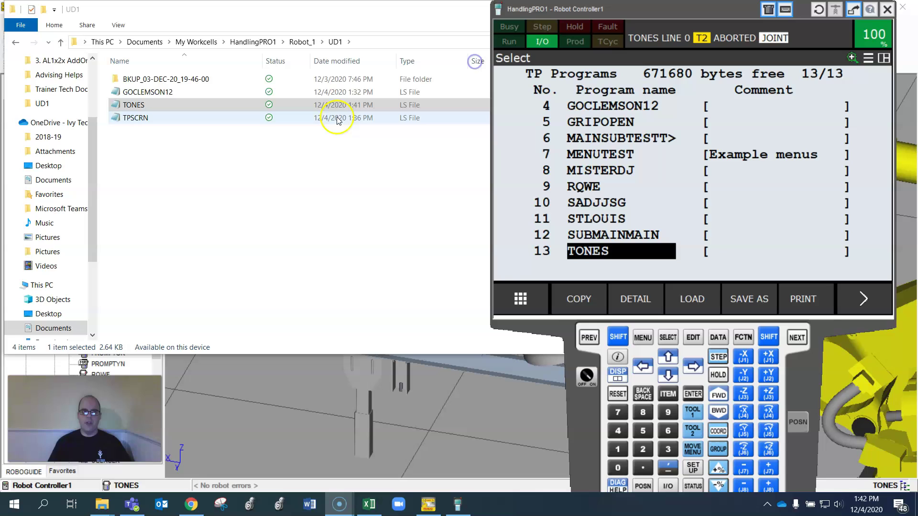
- Show the pendant's alarm history list via MENU > Alarm
click(665, 340)
click(643, 339)
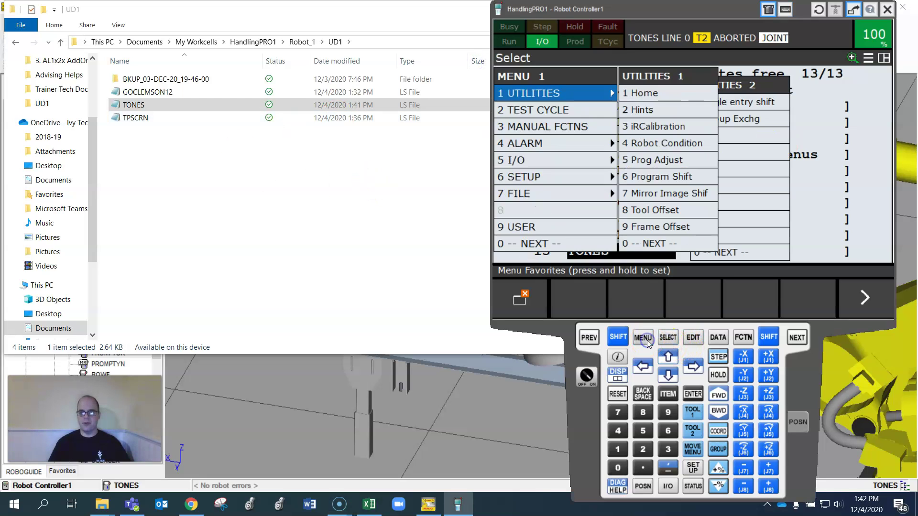
click(565, 143)
click(642, 96)
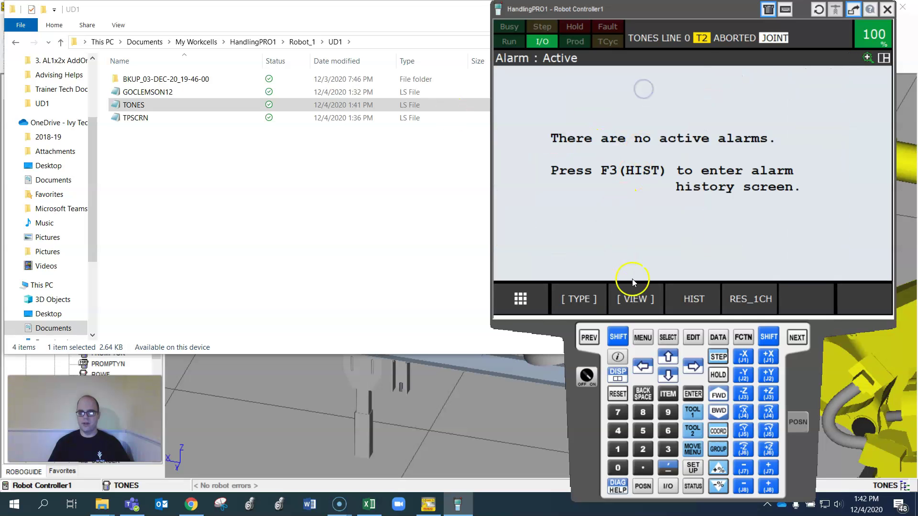
click(686, 304)
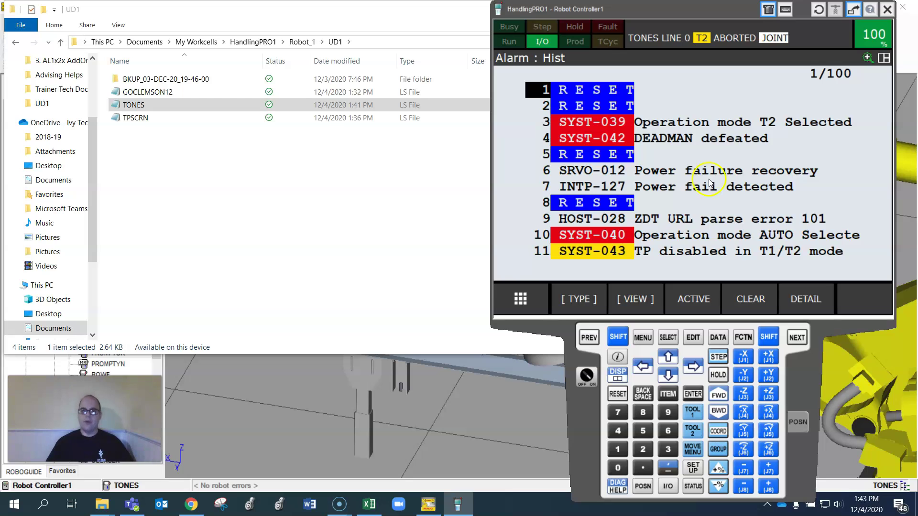
- Capture the alarm history screen with FCTN > PRINT SCREEN
click(748, 338)
click(790, 244)
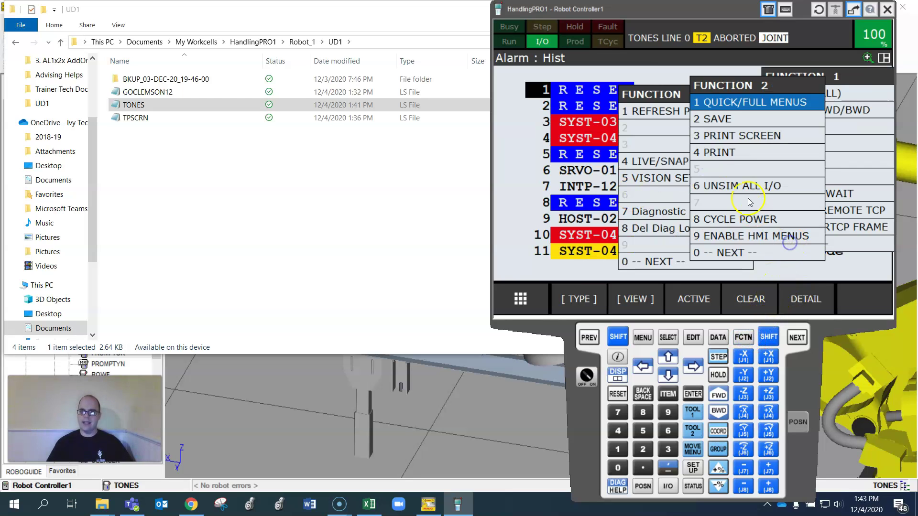
click(720, 141)
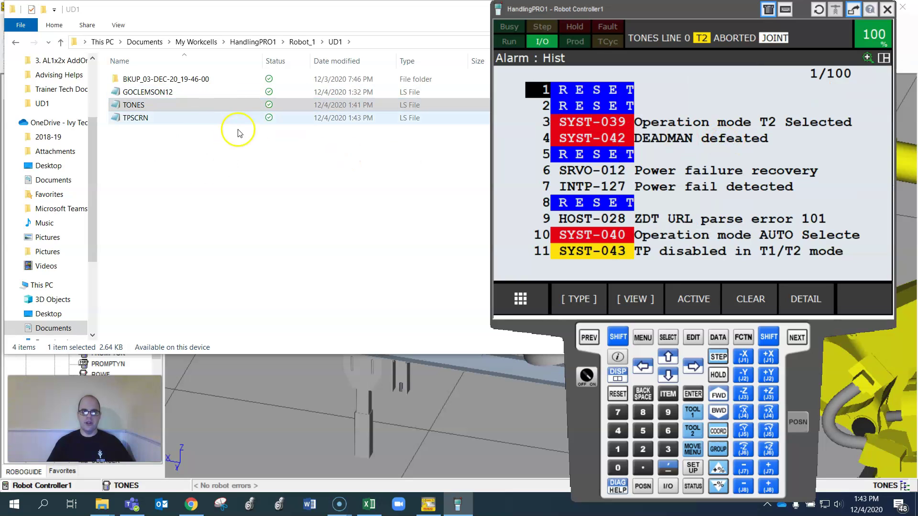
click(134, 119)
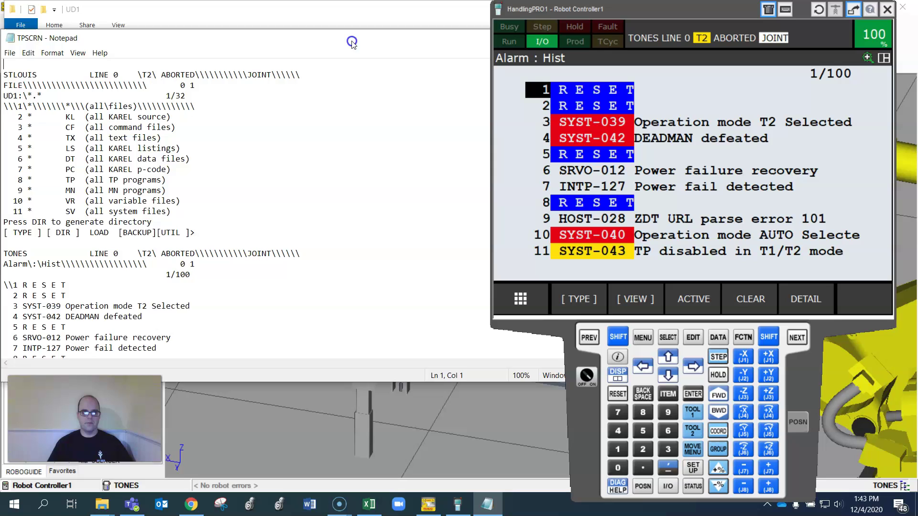
scroll(115, 195, down, 3)
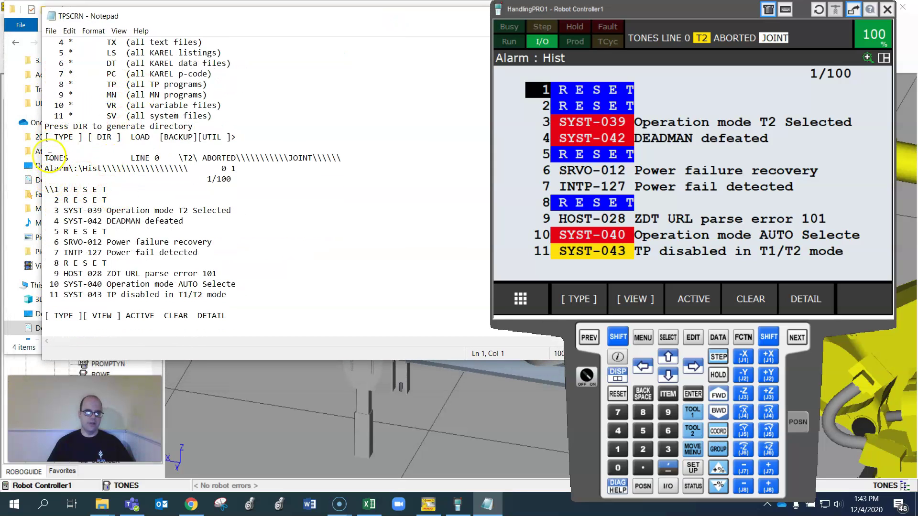
drag(45, 158, 273, 316)
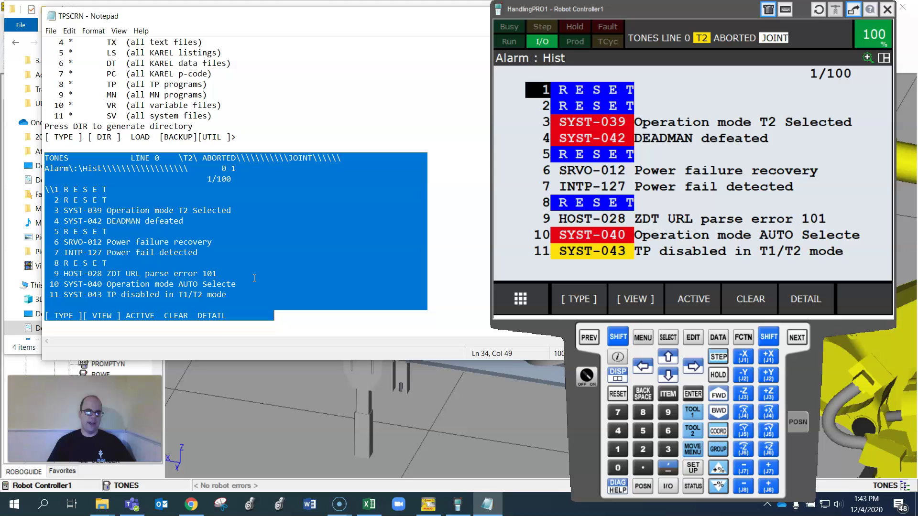
click(312, 105)
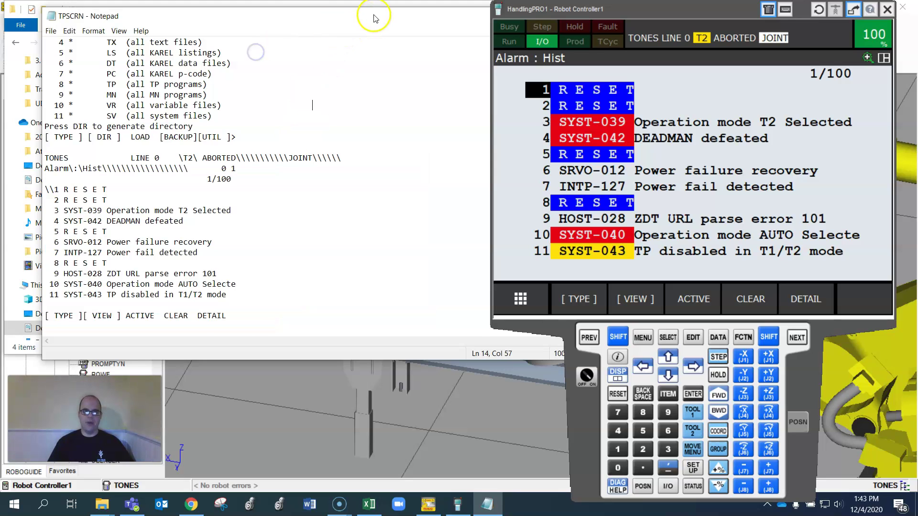
drag(374, 18, 231, 45)
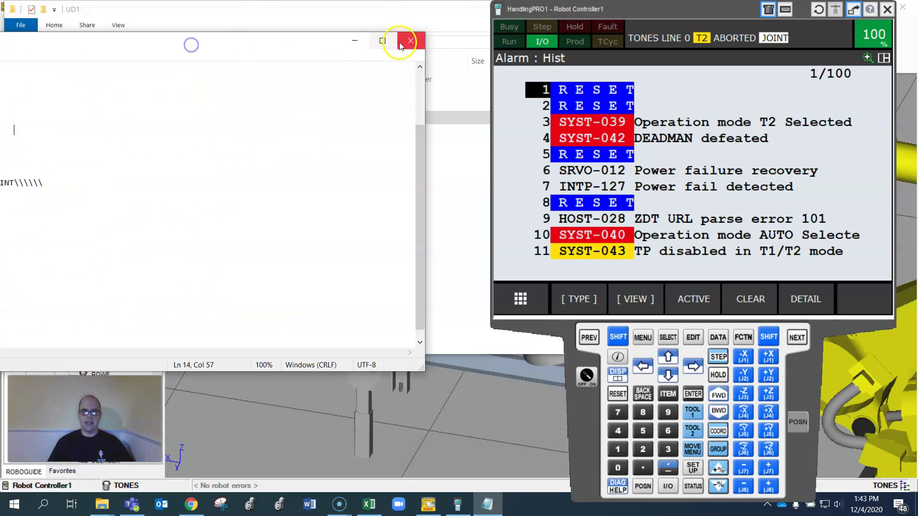
click(401, 42)
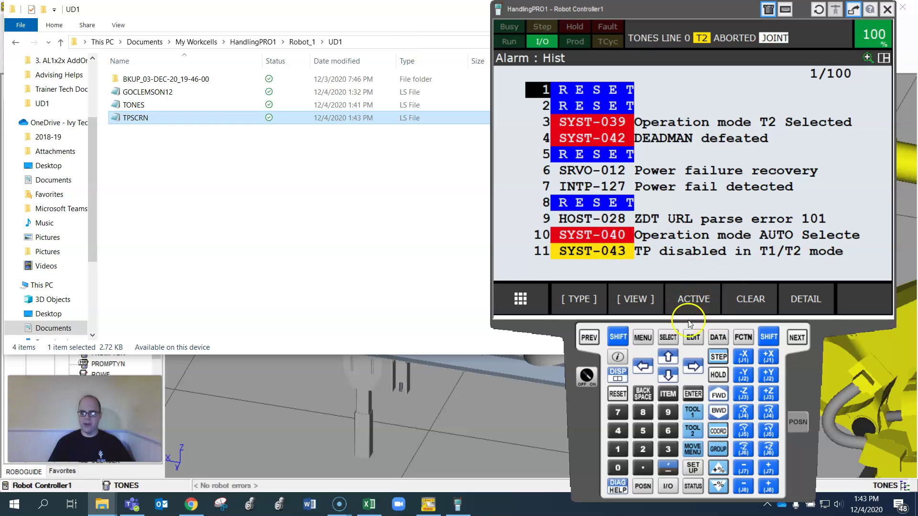
- Select SUBMAINMAIN from the program list as the active program
click(669, 338)
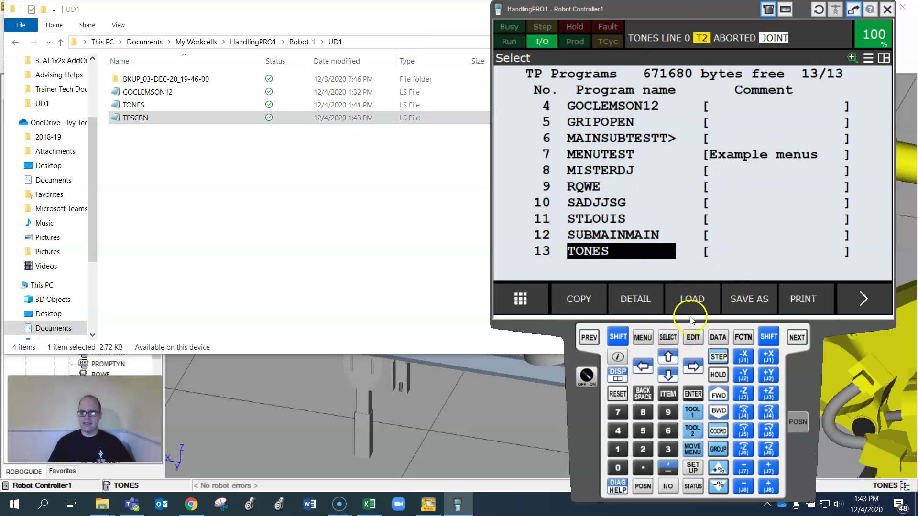
click(657, 260)
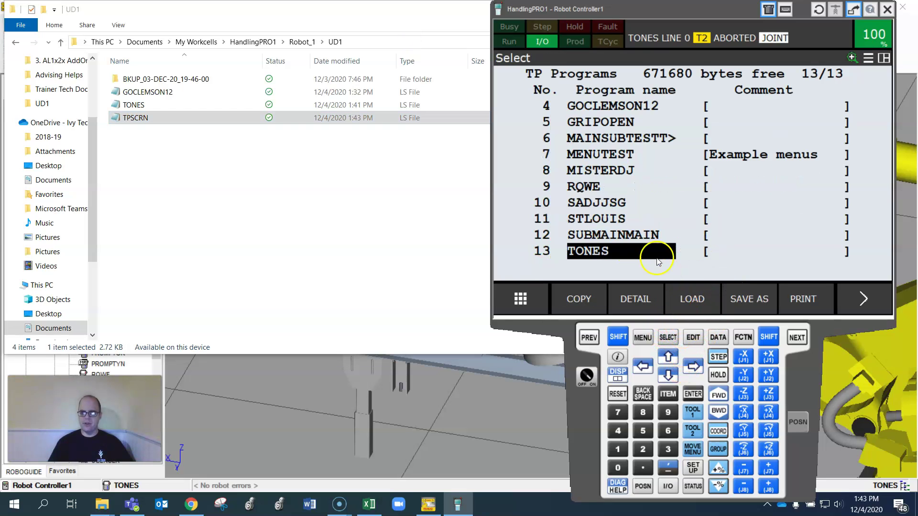
click(611, 236)
click(687, 404)
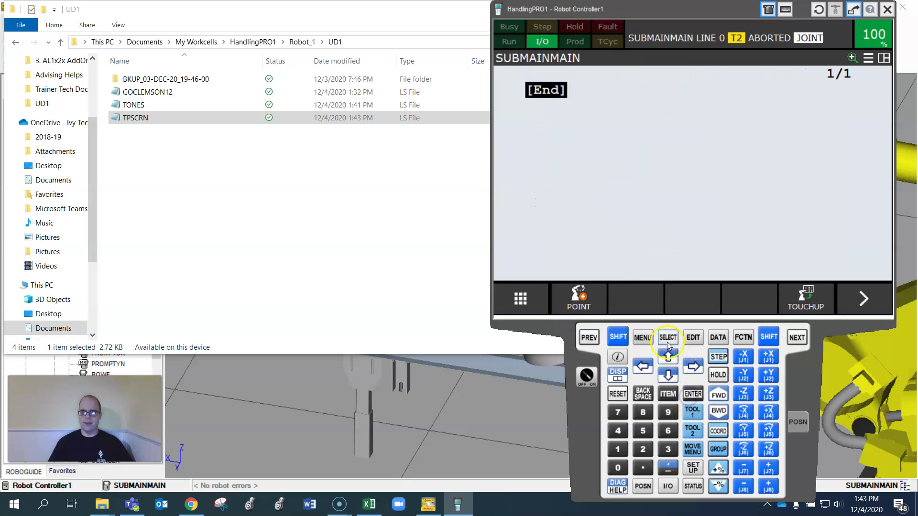
- Show the Digital Output configuration via MENU > I/O > Digital, print it, and open TPSCRN
click(642, 338)
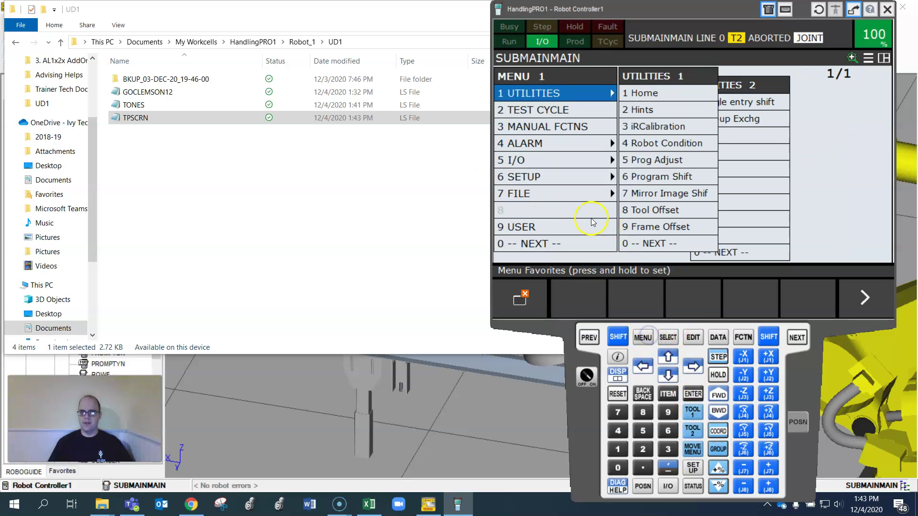
click(579, 160)
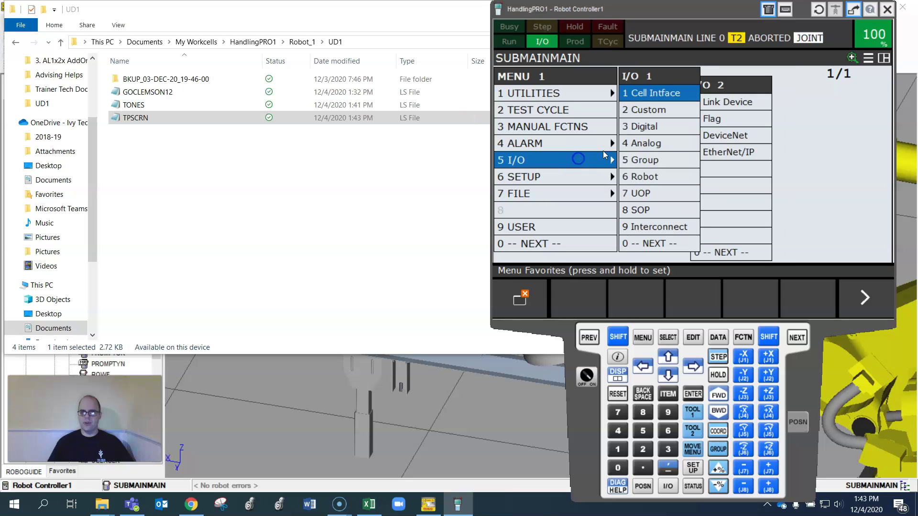
click(651, 125)
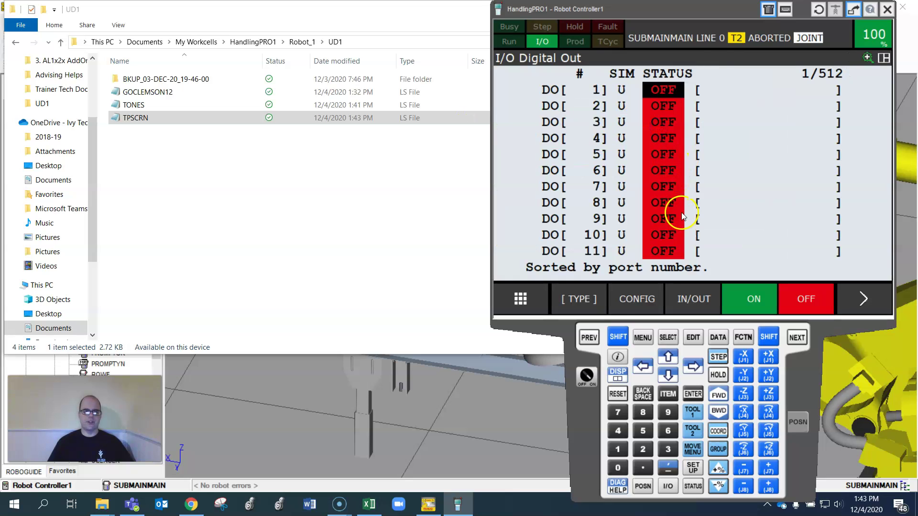
click(627, 305)
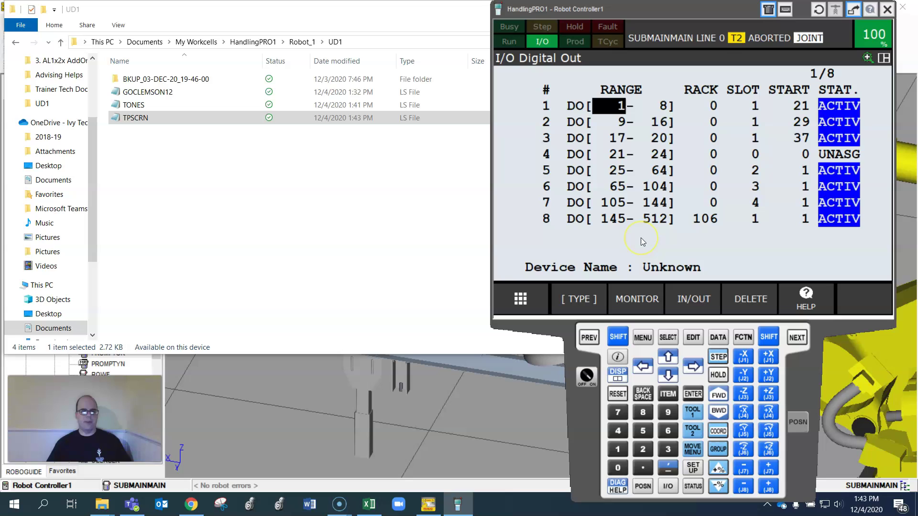
click(742, 337)
click(711, 163)
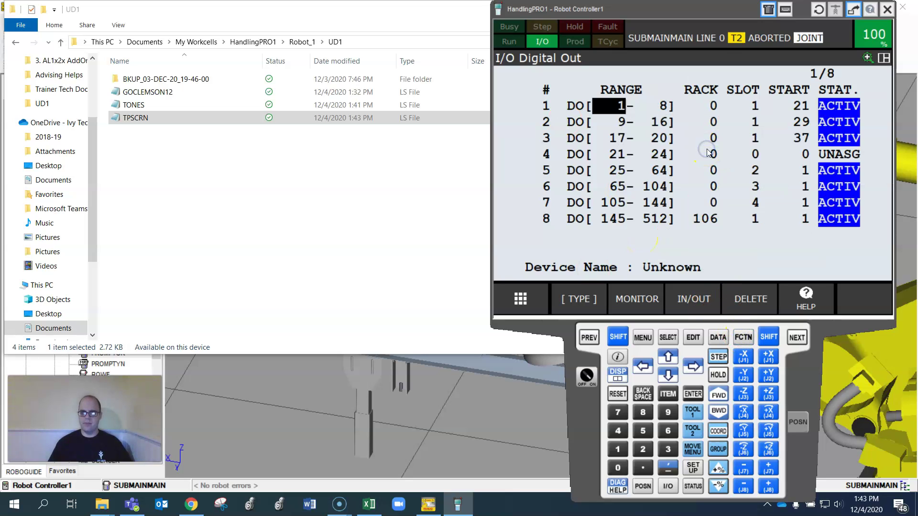
click(164, 118)
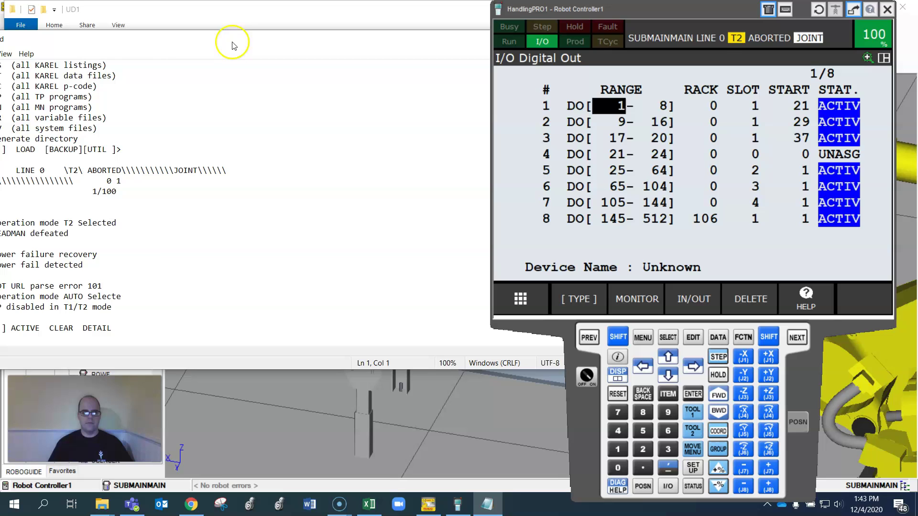
drag(257, 38, 311, 43)
click(431, 37)
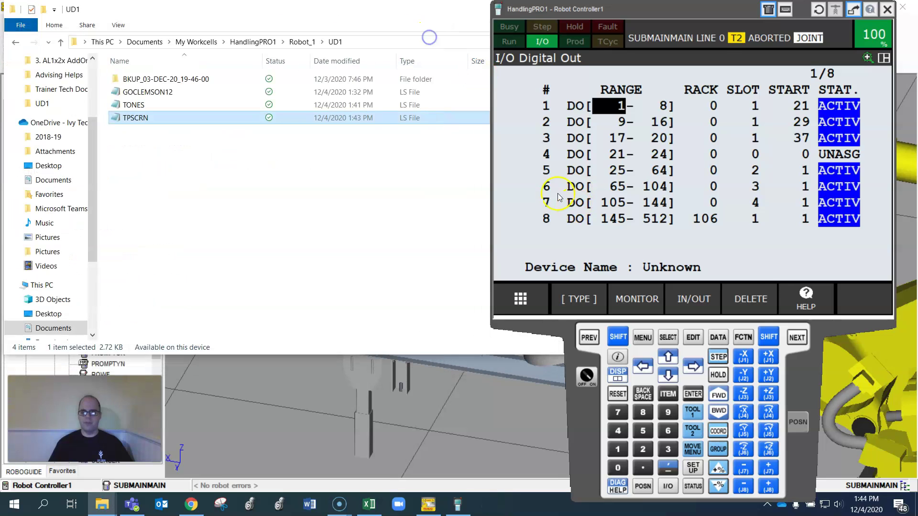
- Capture the DO configuration screen to file and open the updated TPSCRN
click(748, 336)
click(727, 138)
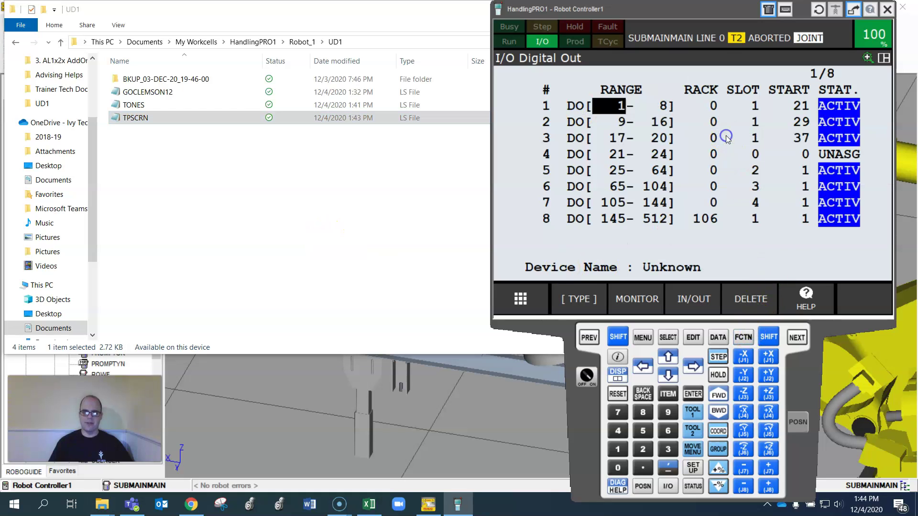
click(211, 119)
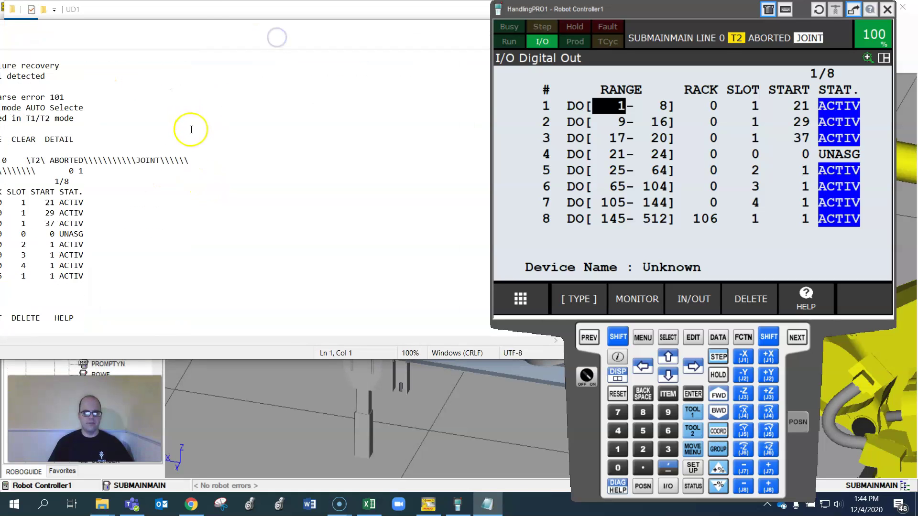
- Review the appended I/O Digital Out table of eight DO ranges in Notepad
drag(199, 10, 376, 17)
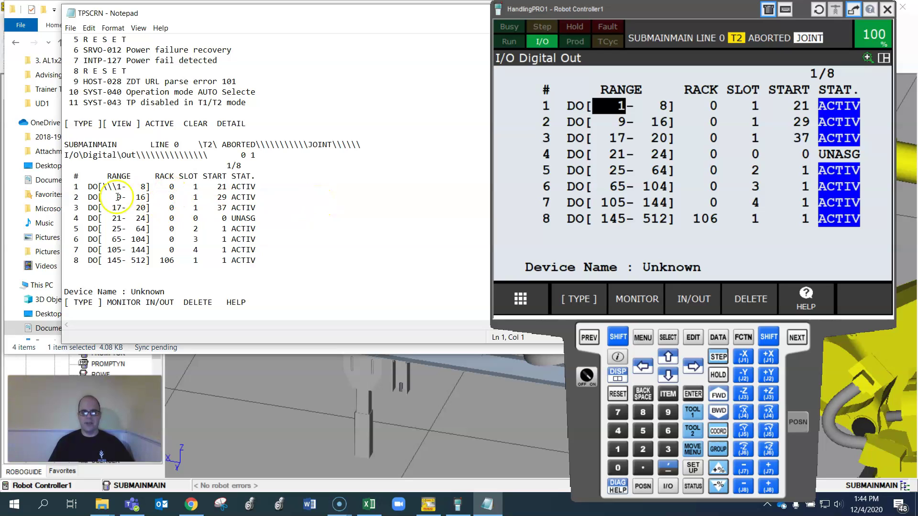
drag(70, 186, 275, 260)
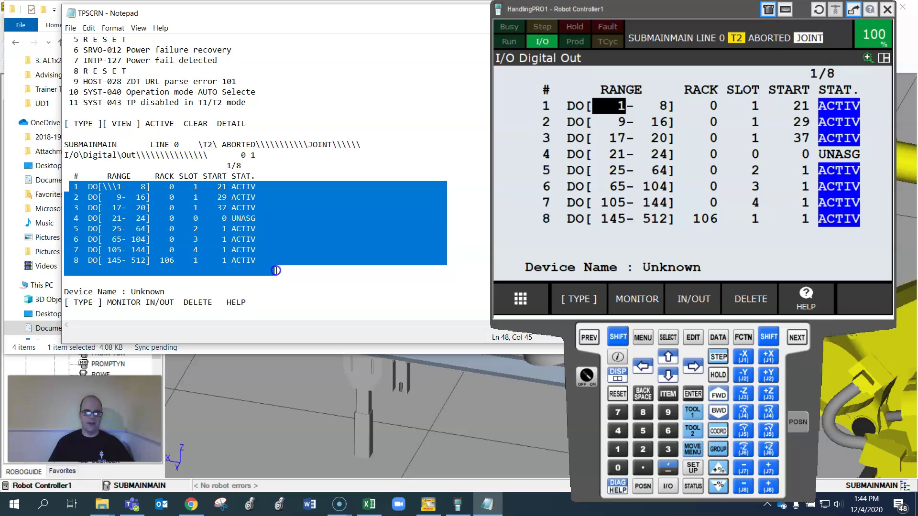
click(164, 146)
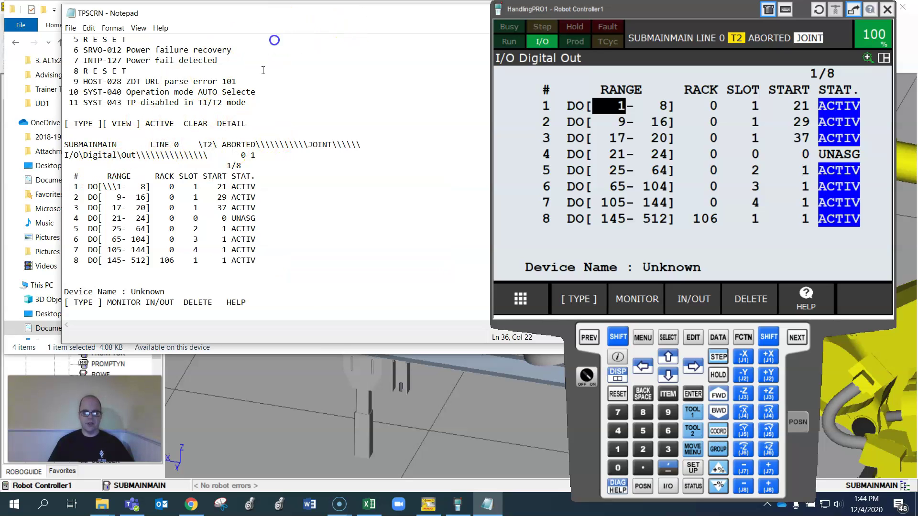
drag(65, 158, 142, 155)
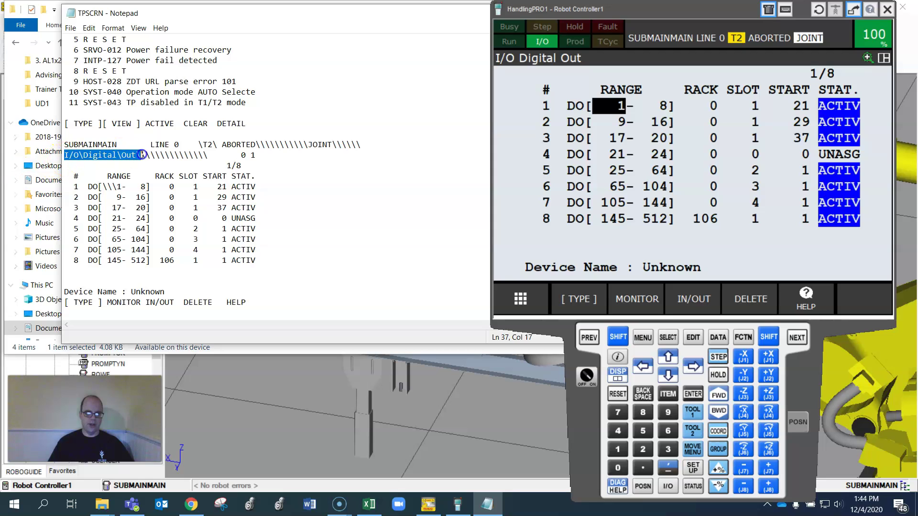
drag(455, 8, 146, 56)
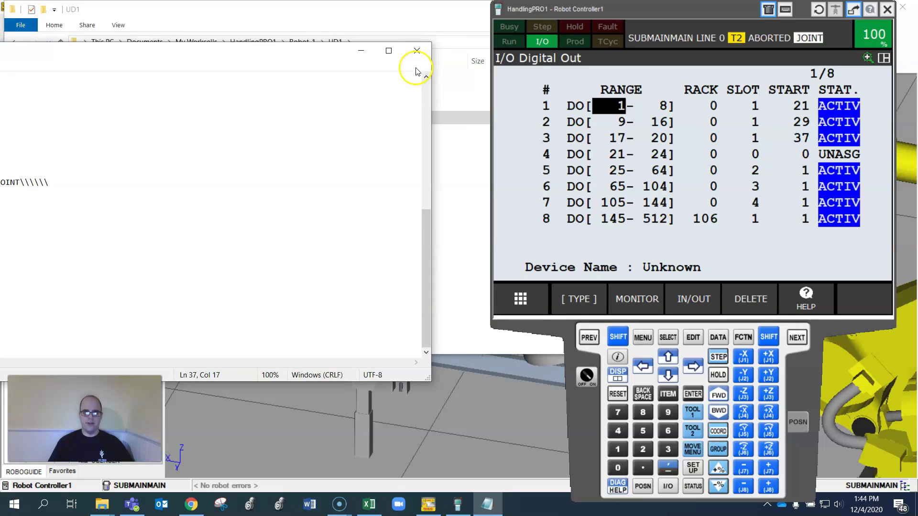